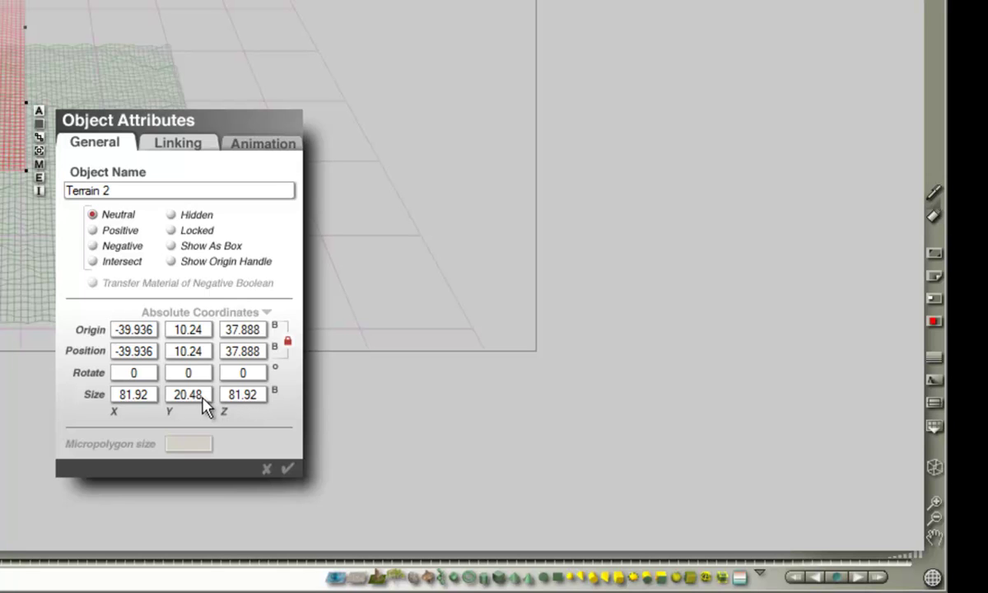
Step: Close the terrain attributes and inspect the Hex_COLOR texture source, leaving the material unchanged
{"action": "left_click", "coordinate": [284, 471]}
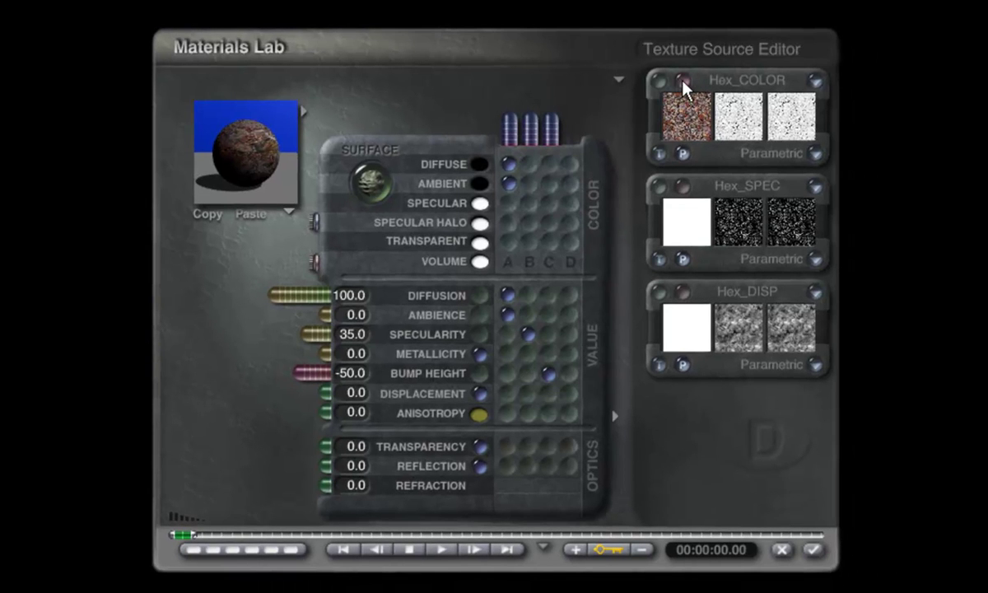
{"action": "left_click", "coordinate": [682, 81]}
{"action": "left_click", "coordinate": [757, 531]}
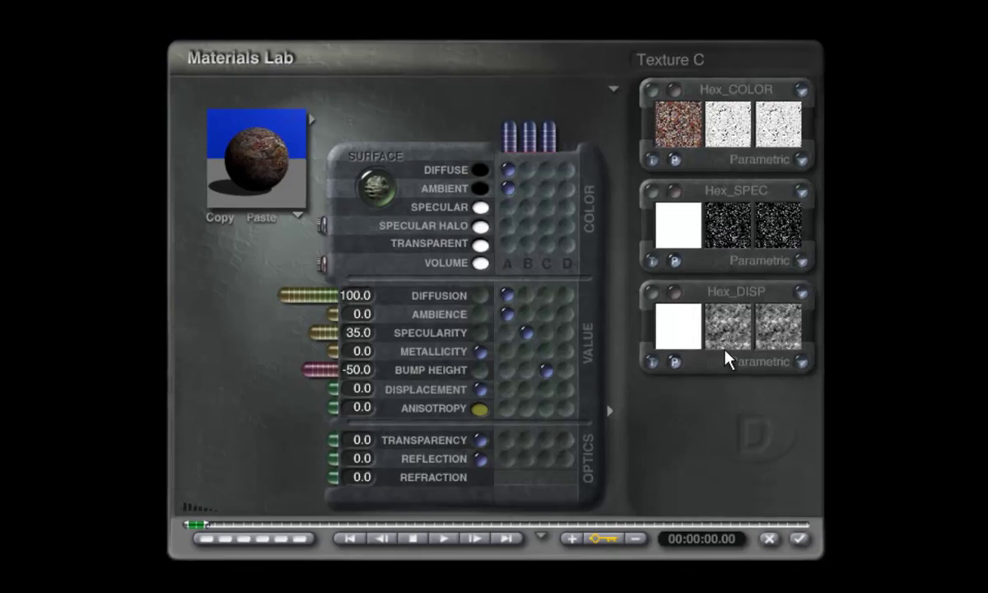
{"action": "left_click", "coordinate": [758, 535]}
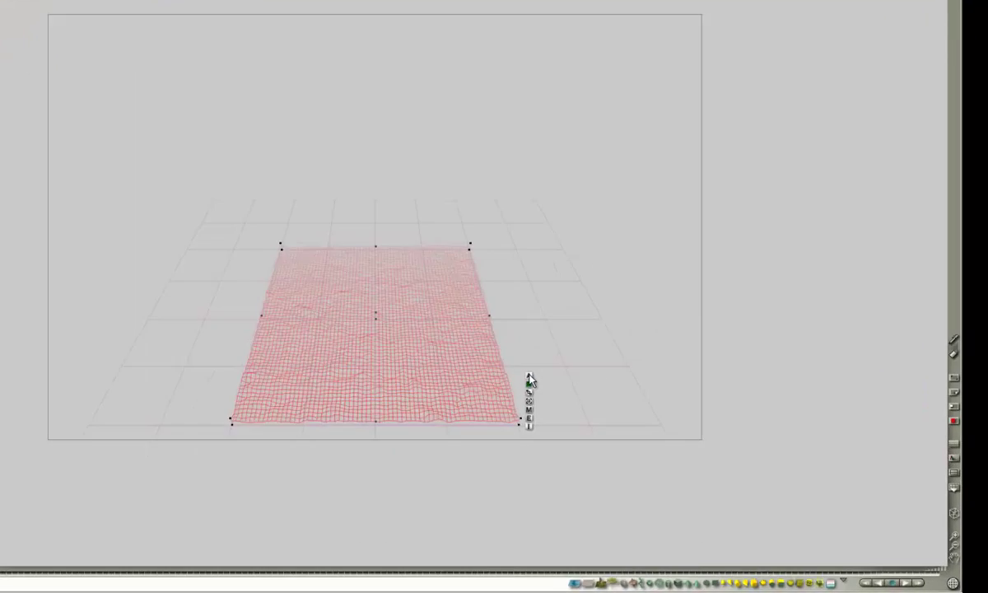
{"action": "left_click", "coordinate": [528, 376]}
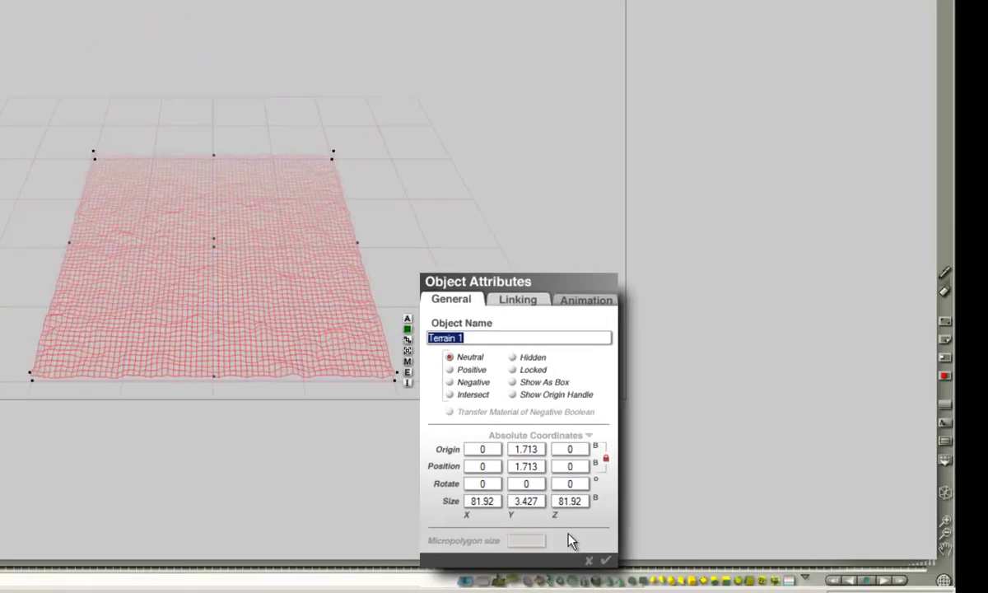
{"action": "left_click", "coordinate": [605, 560]}
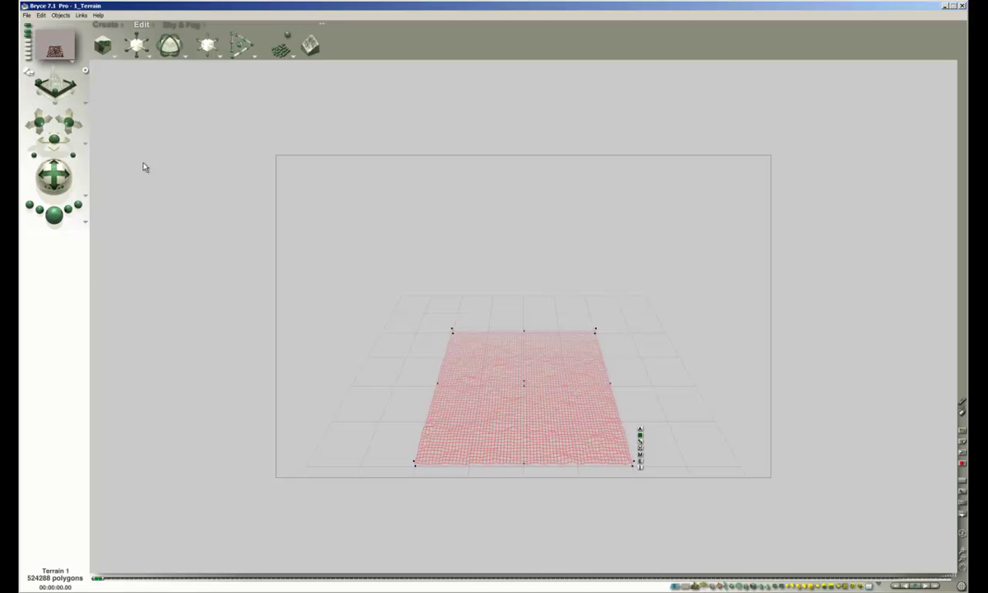
Step: Set up a Multi-Replicate of the terrain with Quantity 3 and X offset 81.76
{"action": "left_click", "coordinate": [41, 15]}
{"action": "left_click", "coordinate": [70, 153]}
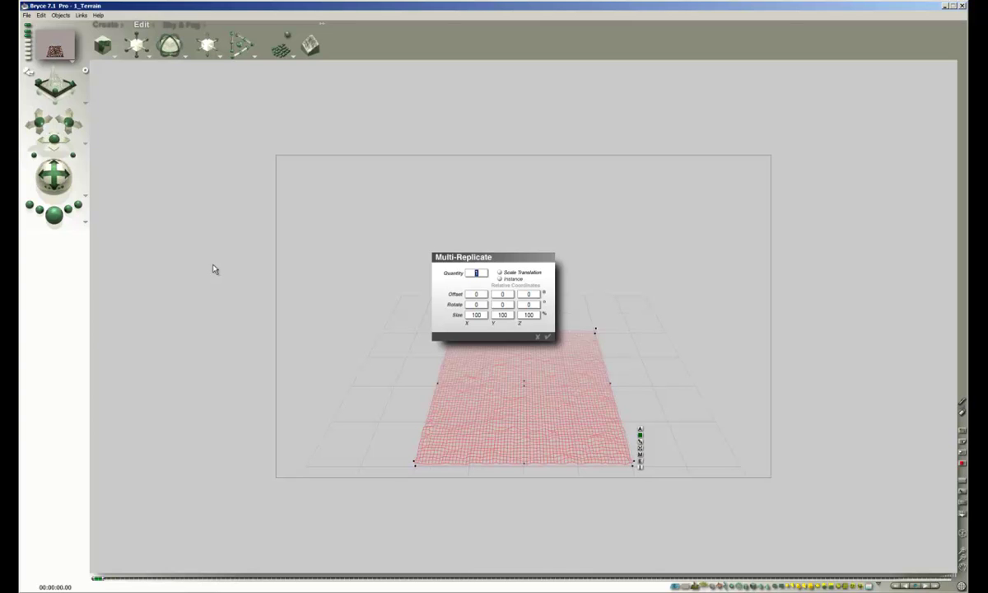
{"action": "left_click", "coordinate": [547, 337]}
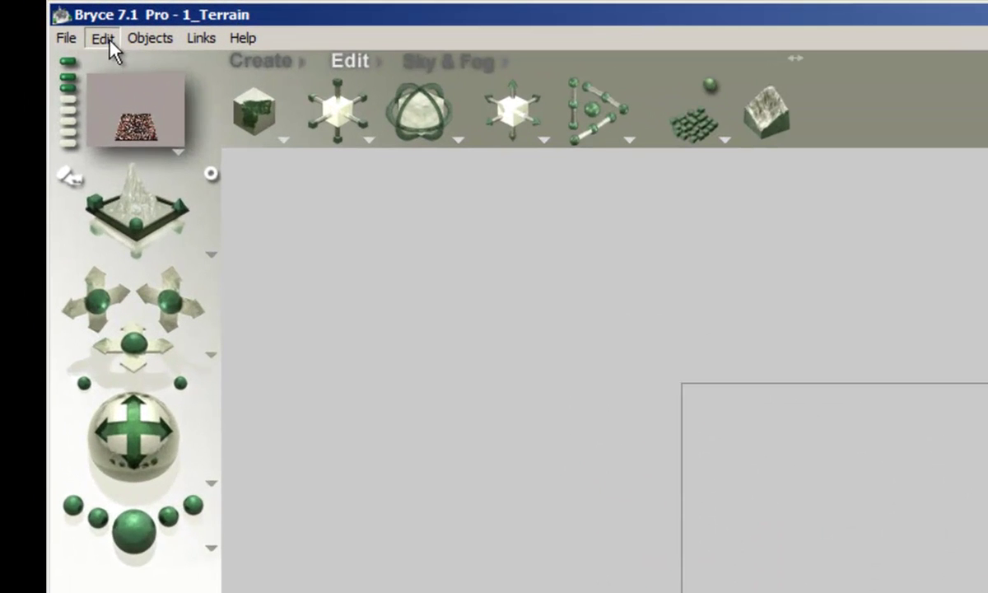
{"action": "left_click", "coordinate": [78, 28]}
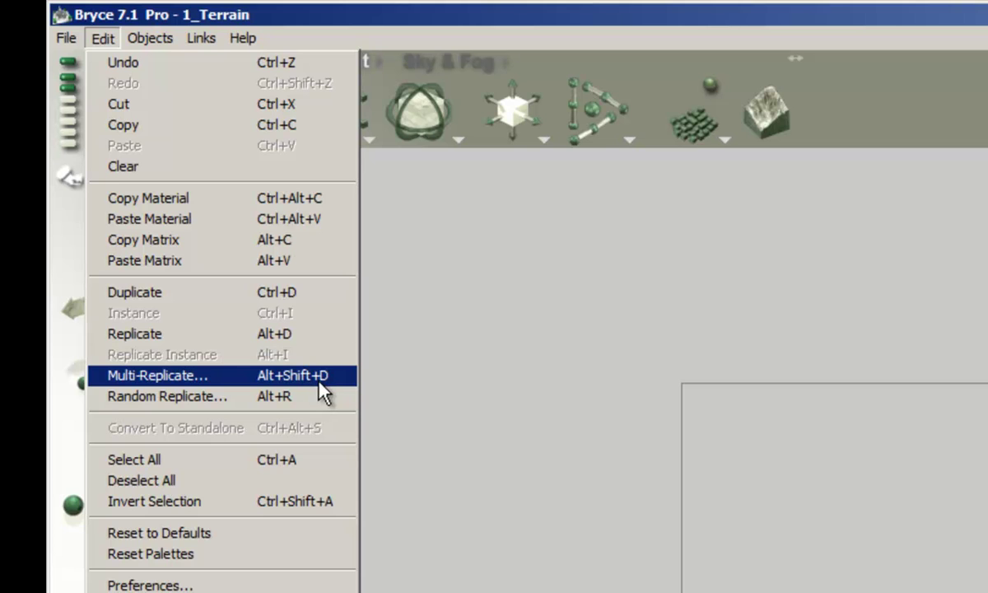
{"action": "left_click", "coordinate": [318, 380]}
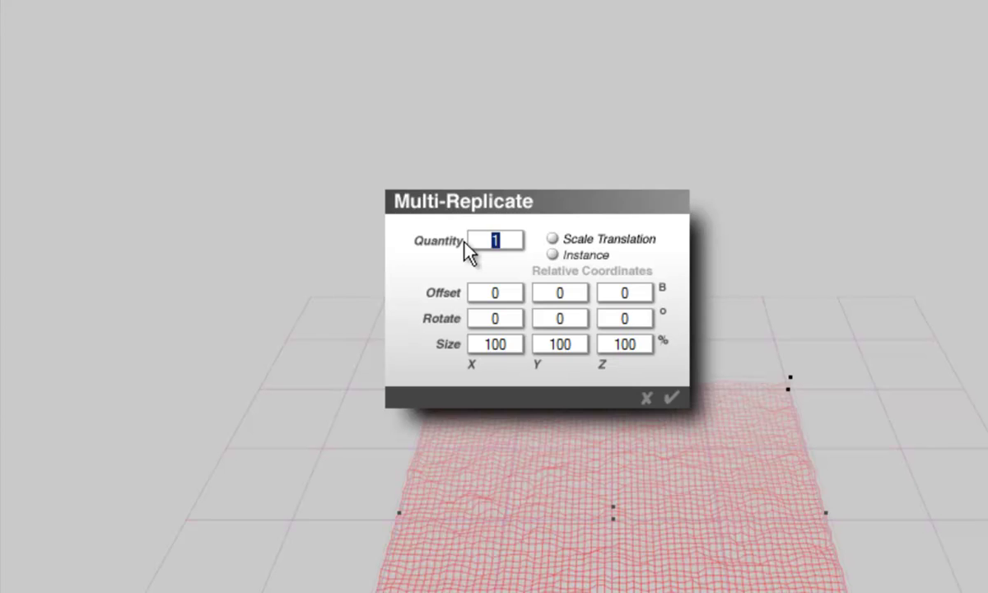
{"action": "type", "text": "3"}
{"action": "key", "text": "Tab"}
{"action": "type", "text": "81.76"}
Step: Confirm the three X-offset terrain copies and select all terrains
{"action": "left_click", "coordinate": [549, 338]}
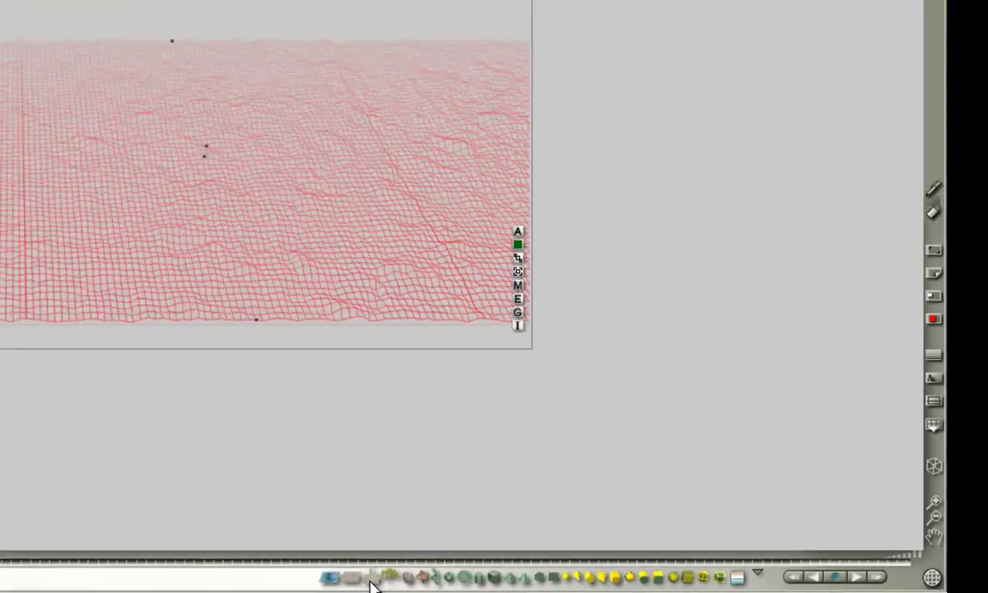
{"action": "left_click", "coordinate": [696, 585]}
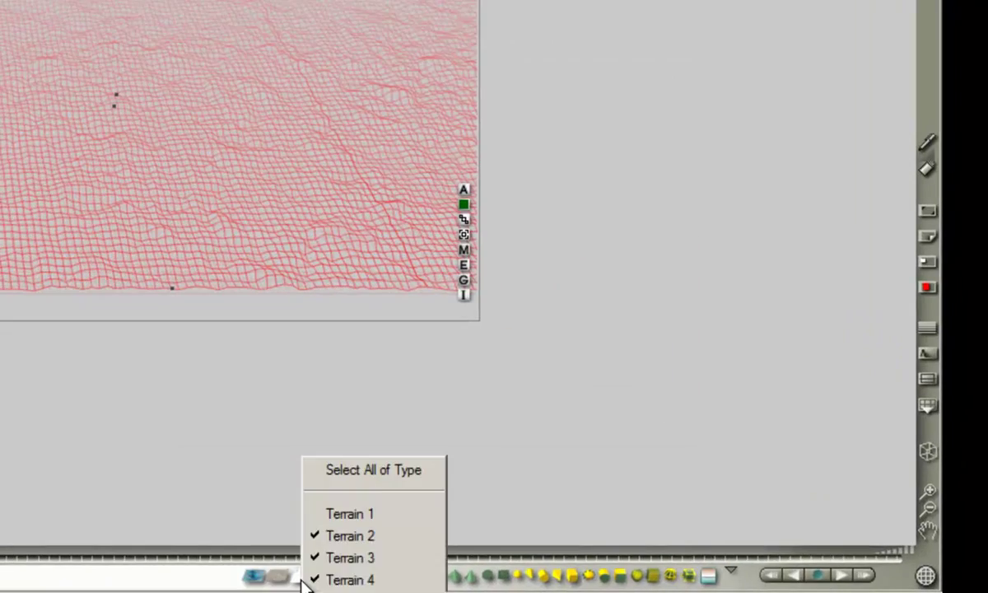
{"action": "left_click", "coordinate": [382, 476]}
Step: Multi-Replicate the terrain row with Quantity 3, X offset 0 and Z offset 81.76
{"action": "key", "text": "ctrl+alt+d"}
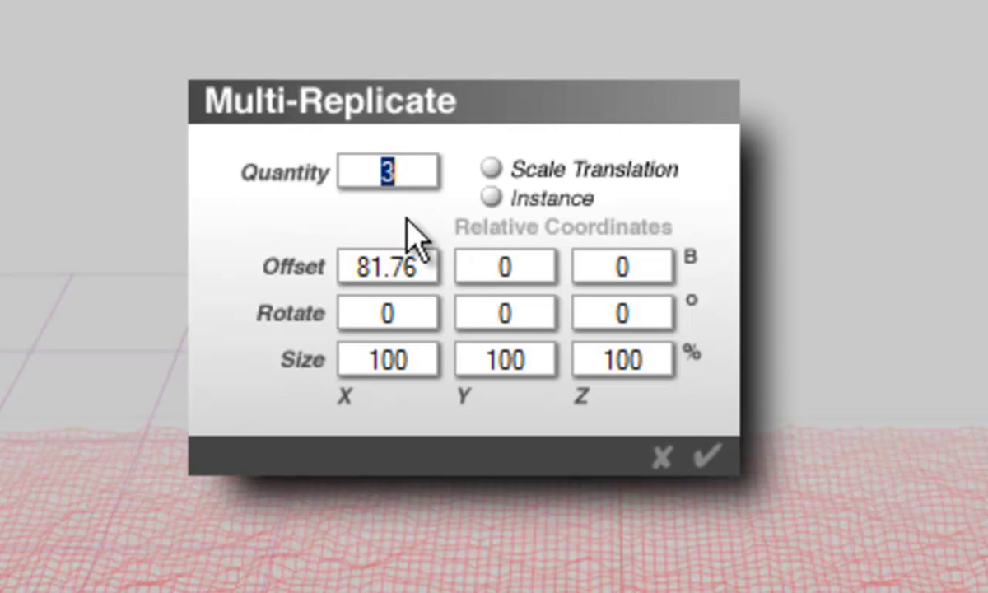
{"action": "left_click_drag", "start_coordinate": [431, 262], "coordinate": [341, 251]}
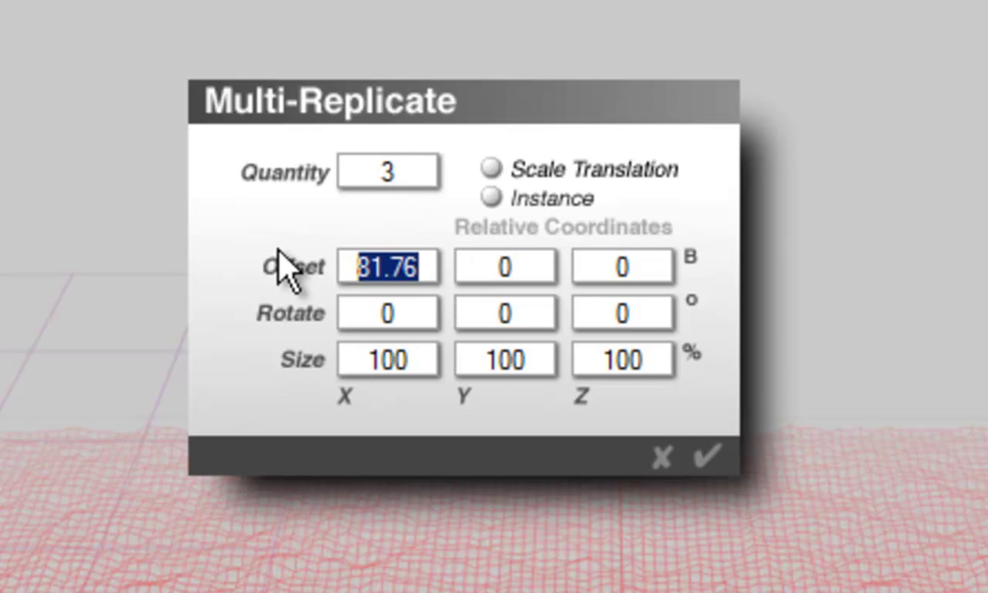
{"action": "type", "text": "0"}
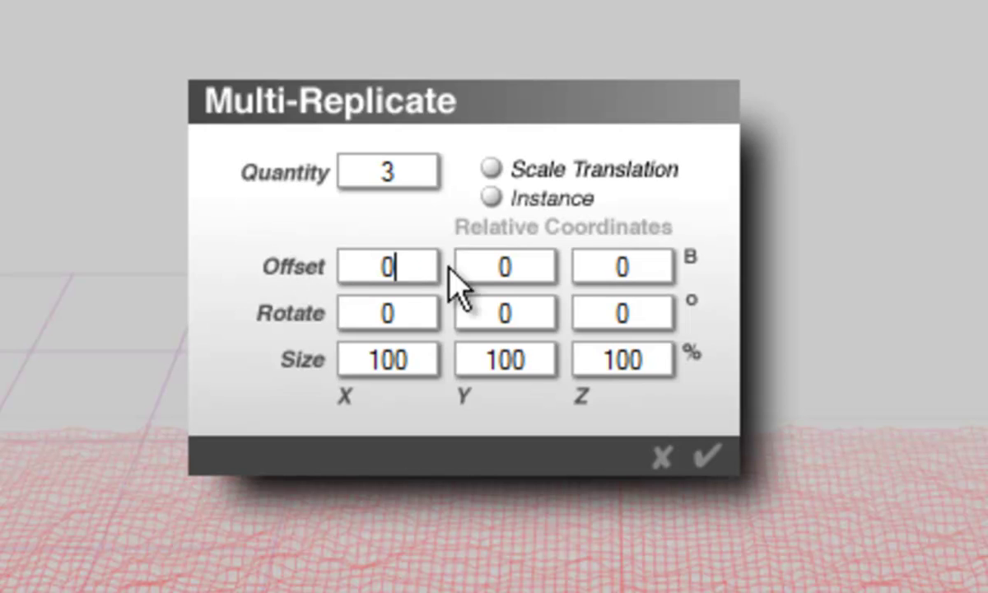
{"action": "left_click", "coordinate": [615, 267]}
{"action": "double_click", "coordinate": [614, 266]}
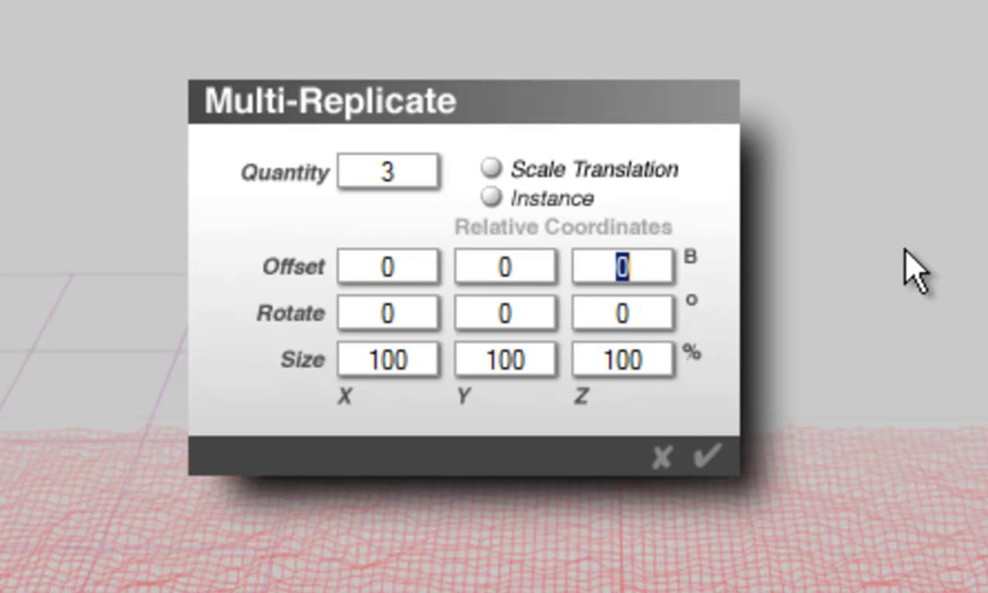
{"action": "type", "text": "81.76"}
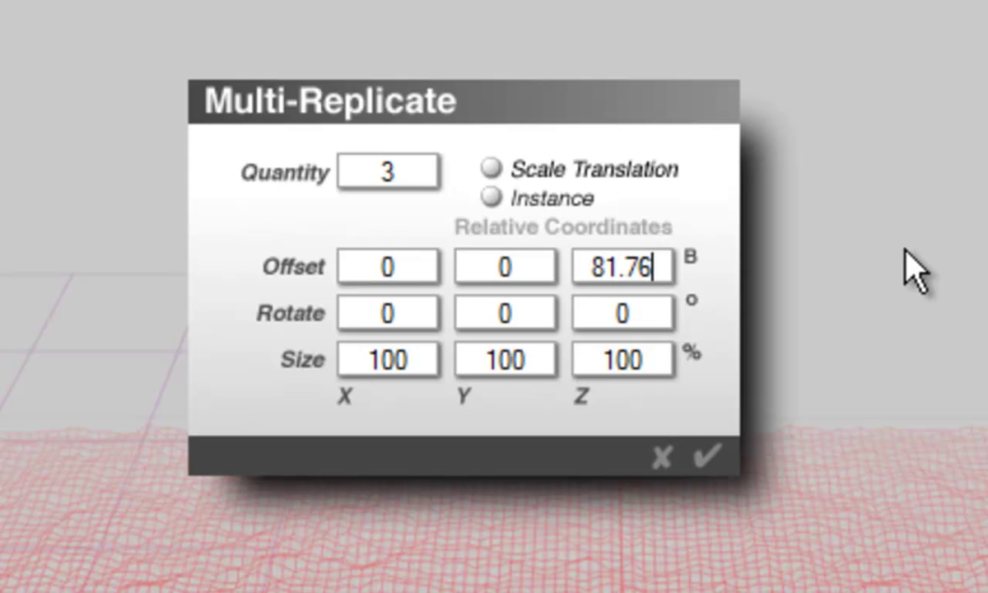
{"action": "left_click", "coordinate": [708, 455]}
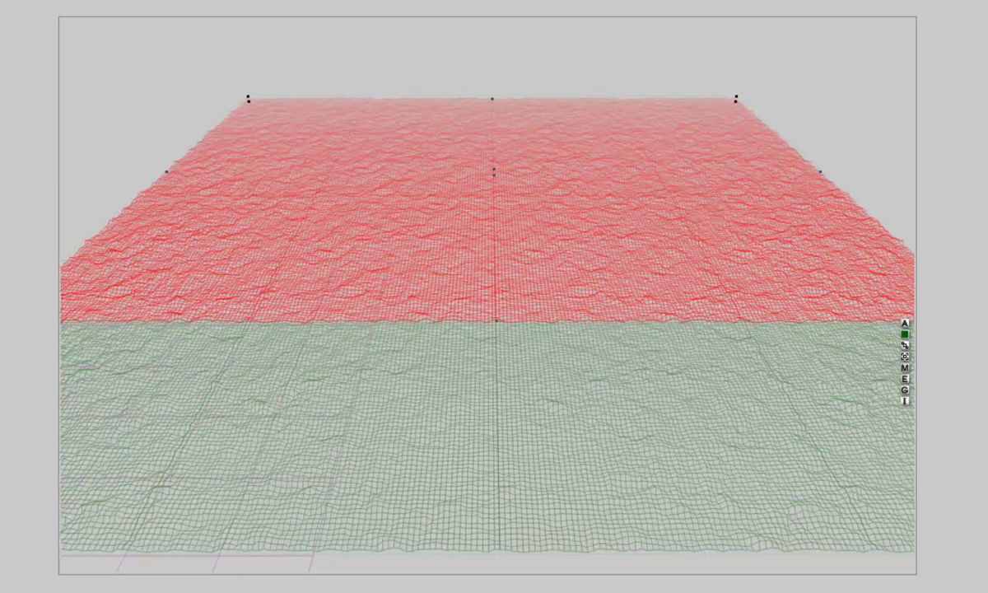
Step: Select all terrain tiles using Select All of Type on the terrain icon
{"action": "right_click", "coordinate": [787, 482]}
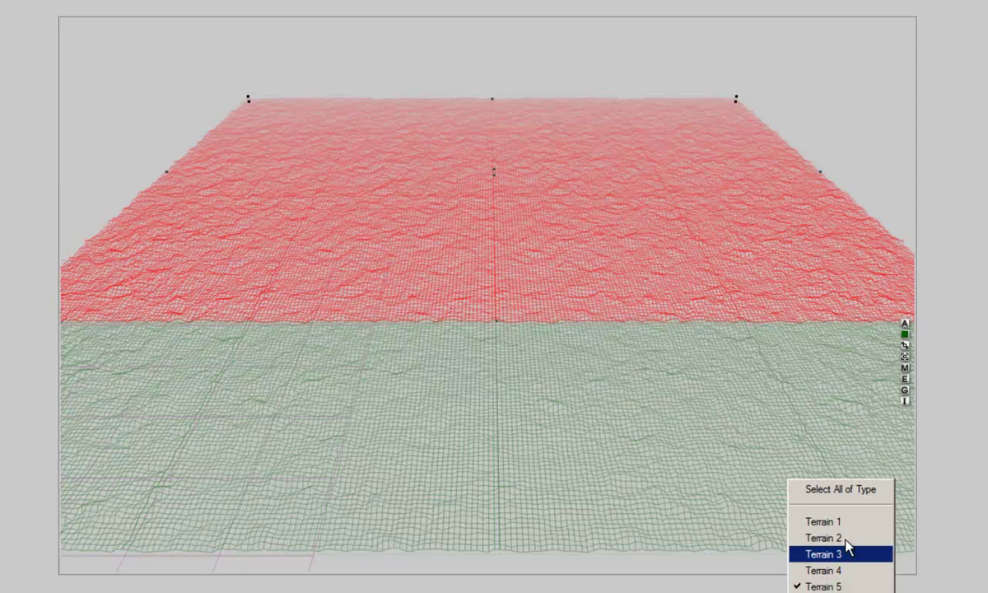
{"action": "left_click", "coordinate": [840, 500]}
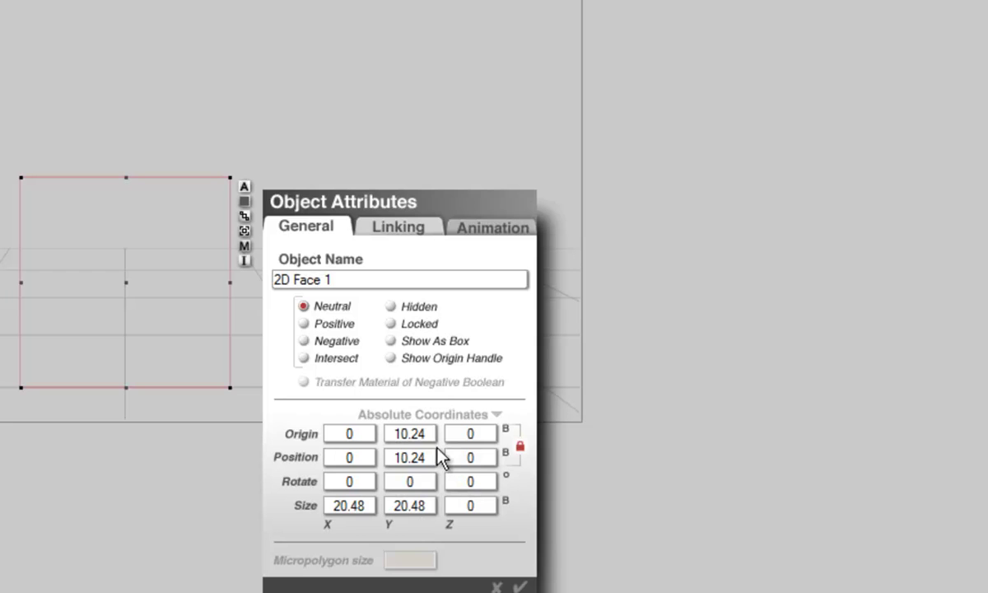
Step: Close 2D Face 1's attributes and review its material in the Materials Lab without changes
{"action": "left_click", "coordinate": [519, 586]}
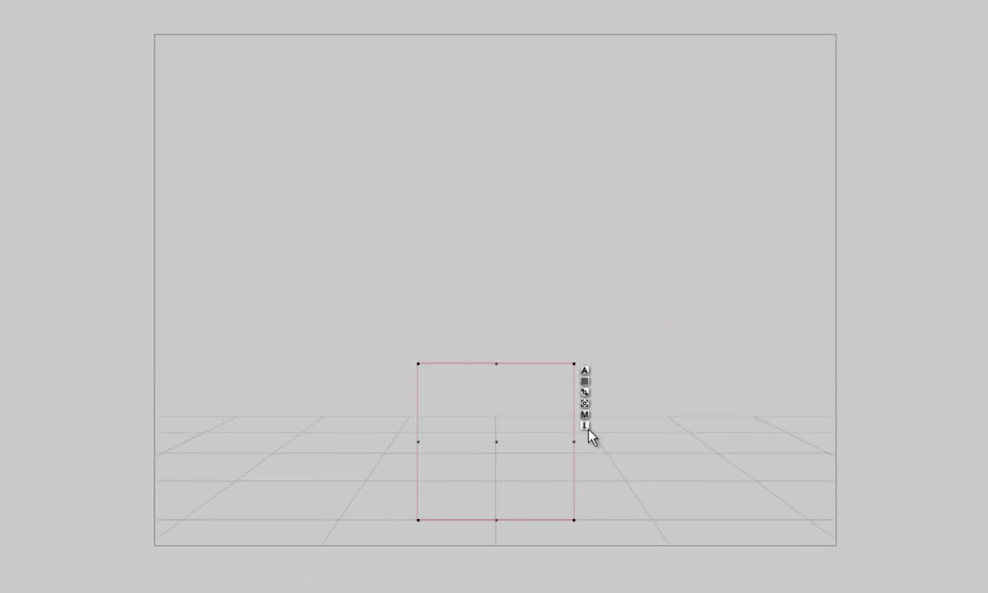
{"action": "left_click", "coordinate": [585, 415]}
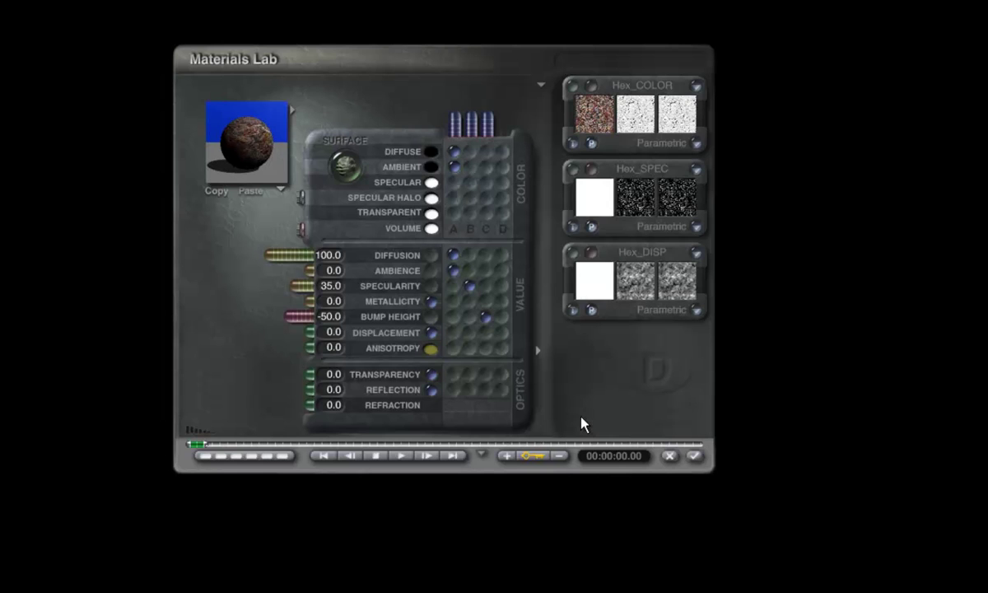
{"action": "left_click", "coordinate": [671, 457]}
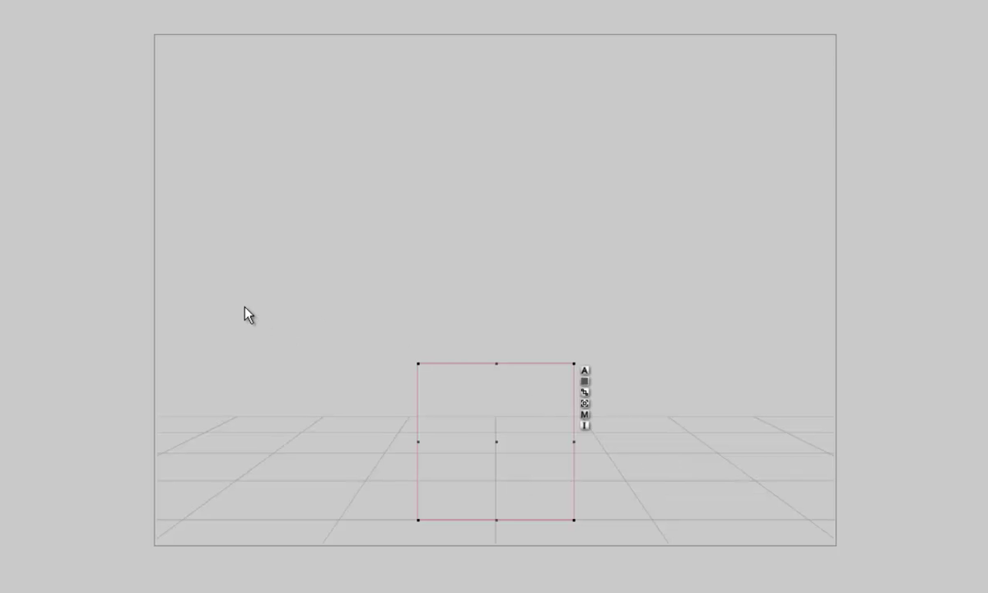
Step: Multi-Replicate 2D Face 1 with Quantity 3 and X offset 20.48
{"action": "key", "text": "ctrl+alt+d"}
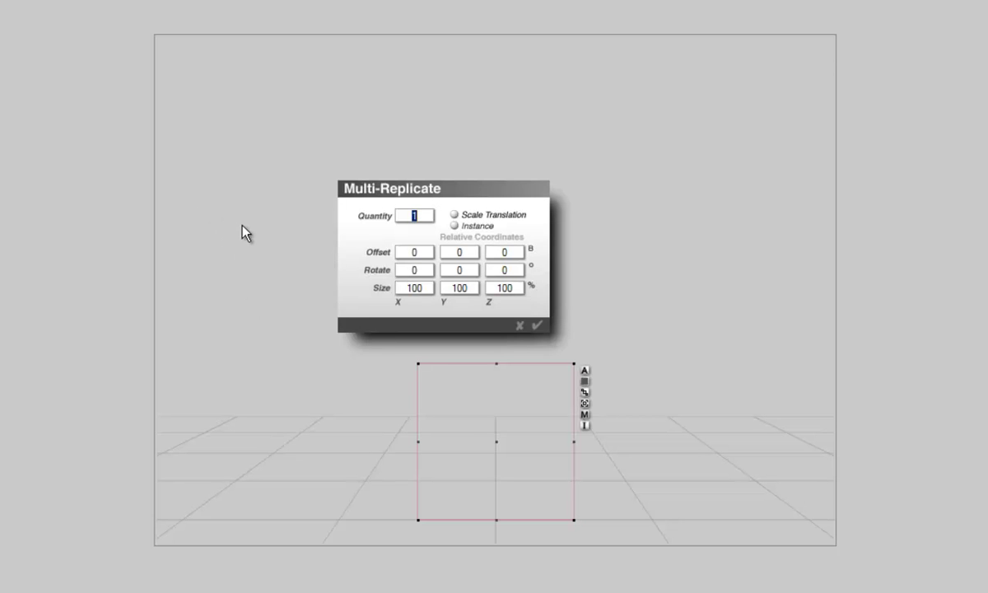
{"action": "type", "text": "3"}
{"action": "key", "text": "Tab"}
{"action": "type", "text": "2"}
{"action": "type", "text": "48"}
{"action": "left_click", "coordinate": [535, 326]}
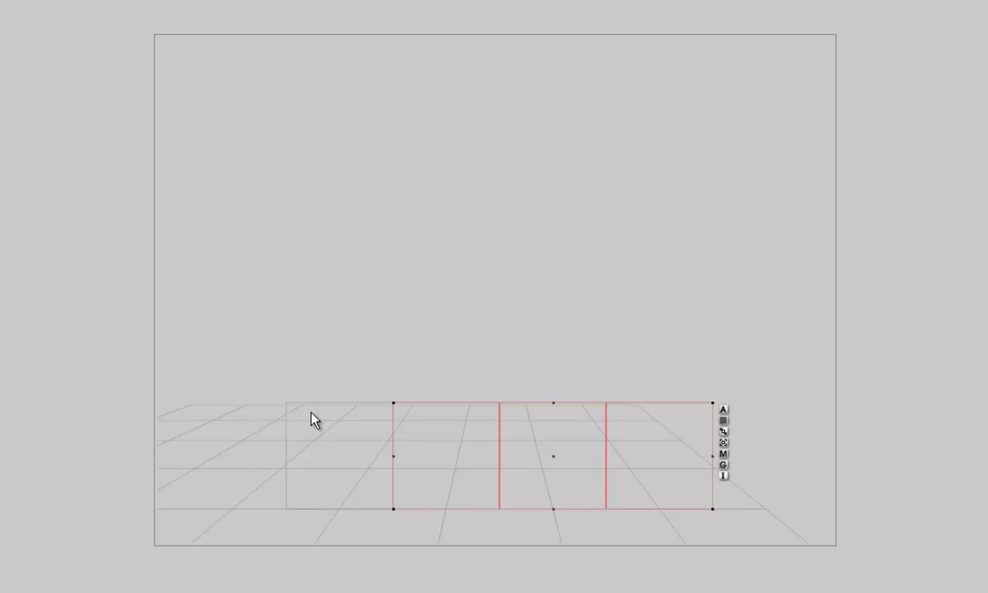
Step: Select everything but the ground and replicate the face row with X offset 0, Y offset 20.48
{"action": "key", "text": "ctrl+a"}
{"action": "left_click", "coordinate": [247, 427], "text": "shift"}
{"action": "key", "text": "ctrl+alt+d"}
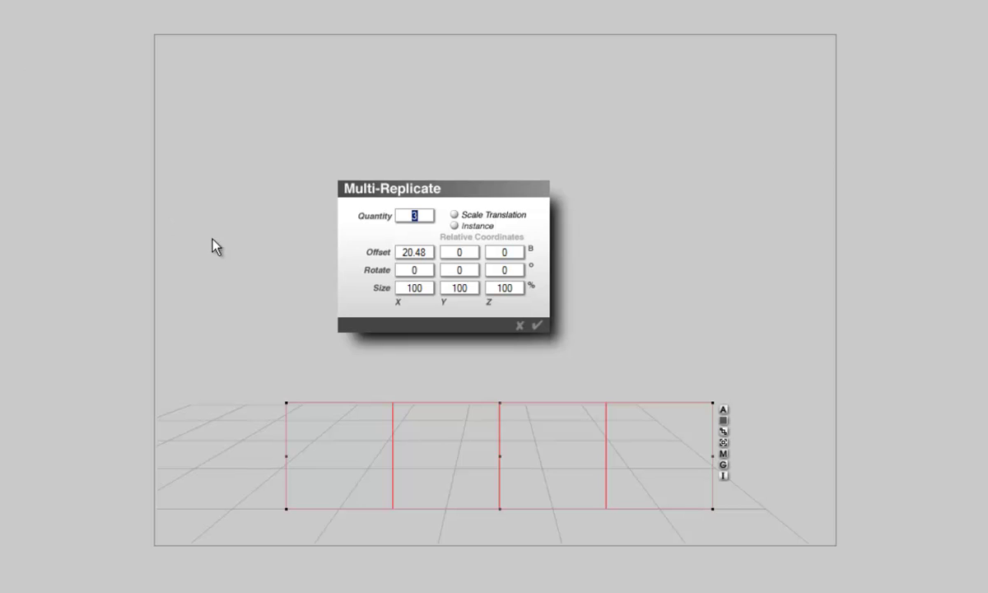
{"action": "left_click", "coordinate": [400, 252]}
{"action": "left_click_drag", "start_coordinate": [401, 252], "coordinate": [442, 263]}
{"action": "type", "text": "0"}
{"action": "double_click", "coordinate": [458, 252]}
{"action": "type", "text": "20.48"}
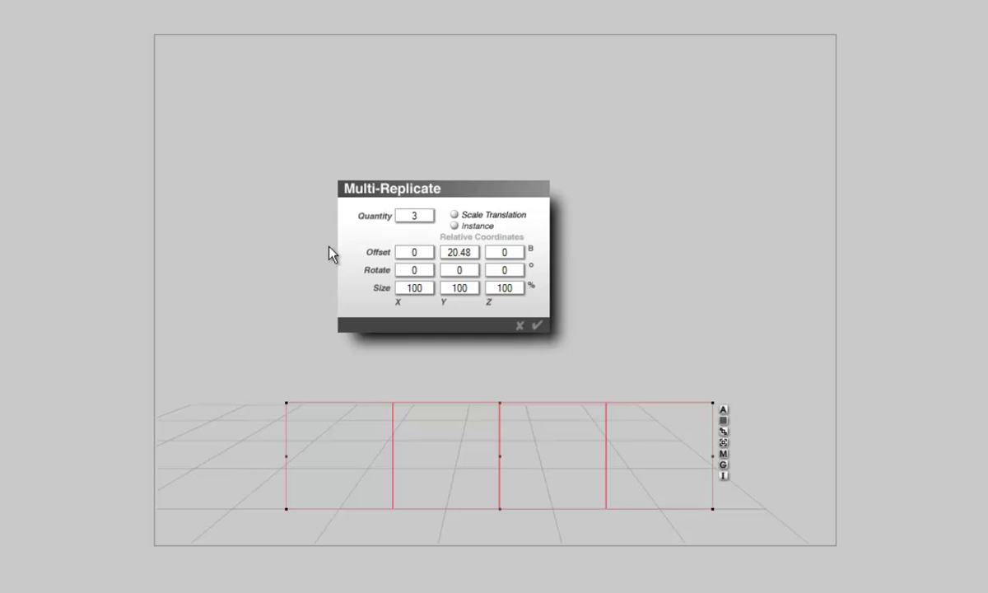
{"action": "left_click", "coordinate": [537, 326]}
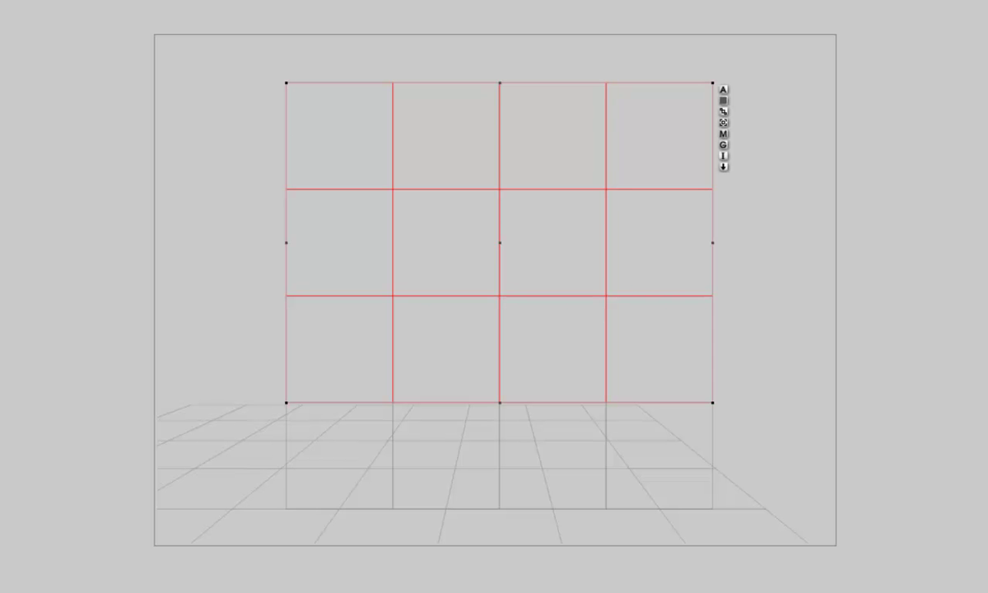
Step: Select all 16 2D faces and scale each around its own centre with Resize
{"action": "left_click", "coordinate": [948, 479]}
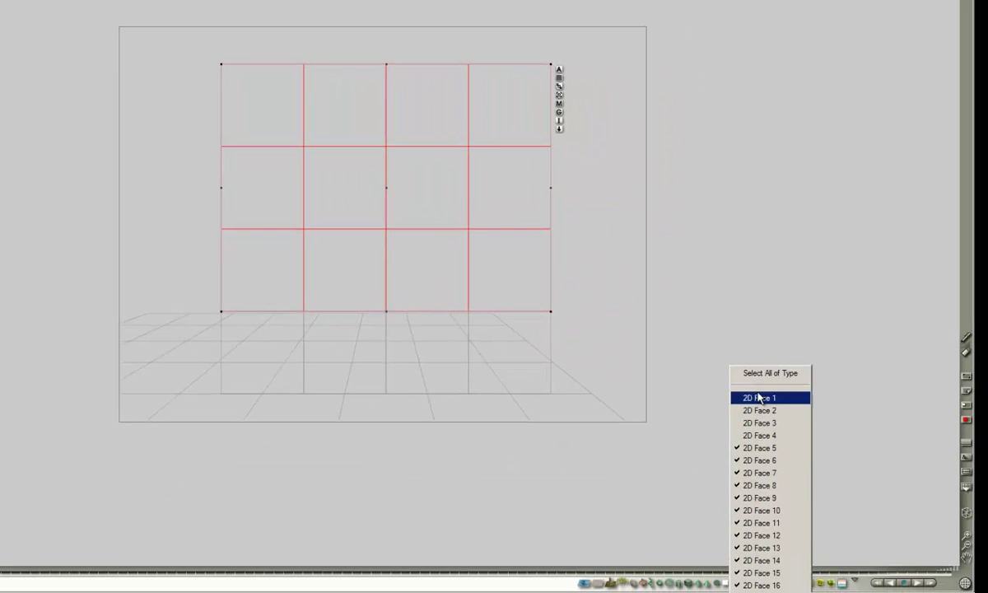
{"action": "left_click", "coordinate": [759, 375]}
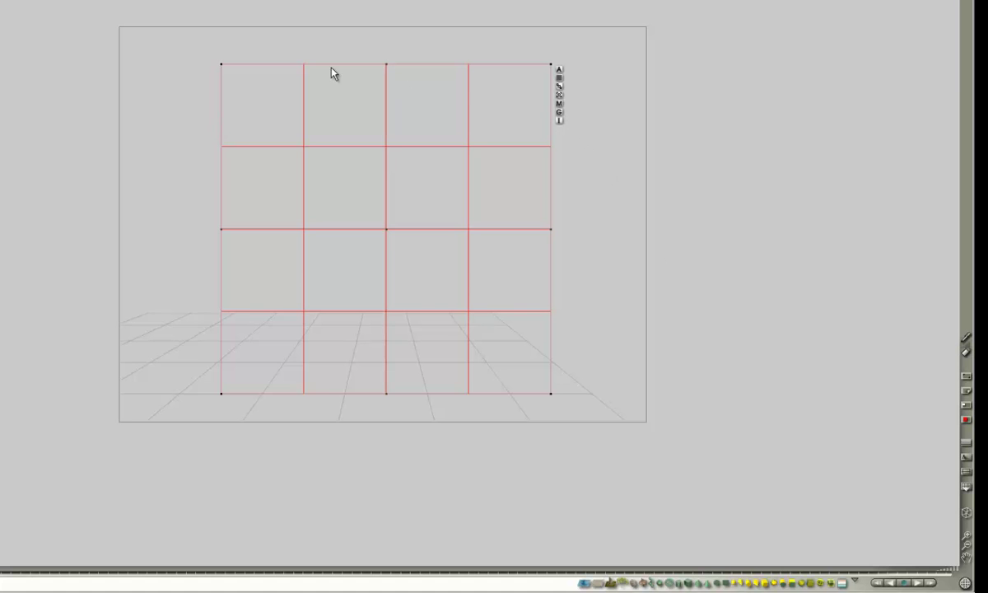
{"action": "left_click", "coordinate": [175, 29]}
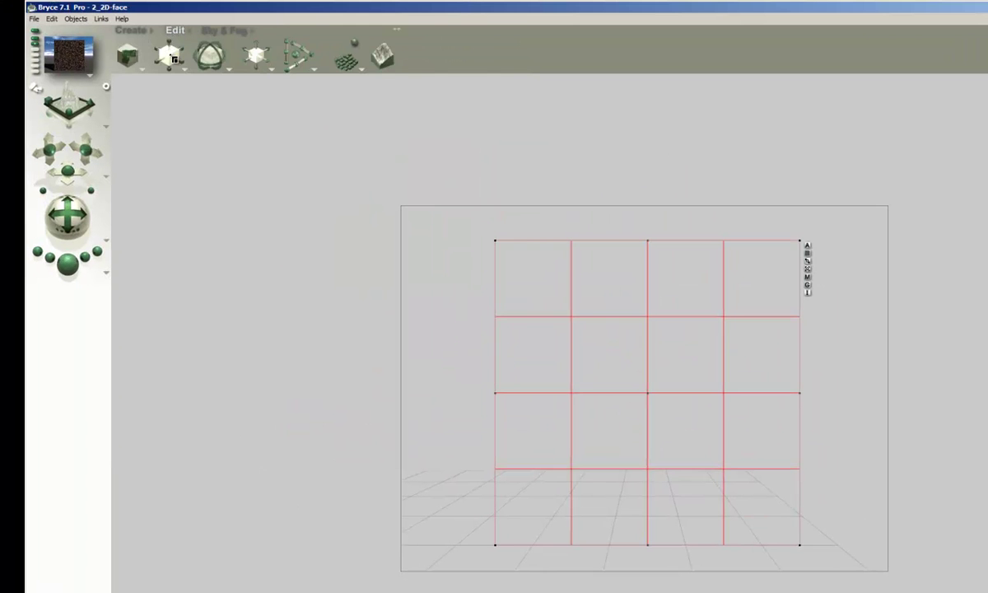
{"action": "mouse_move", "coordinate": [174, 60]}
{"action": "left_mouse_down"}
{"action": "mouse_move", "coordinate": [154, 60]}
{"action": "mouse_move", "coordinate": [174, 60]}
{"action": "left_mouse_up"}
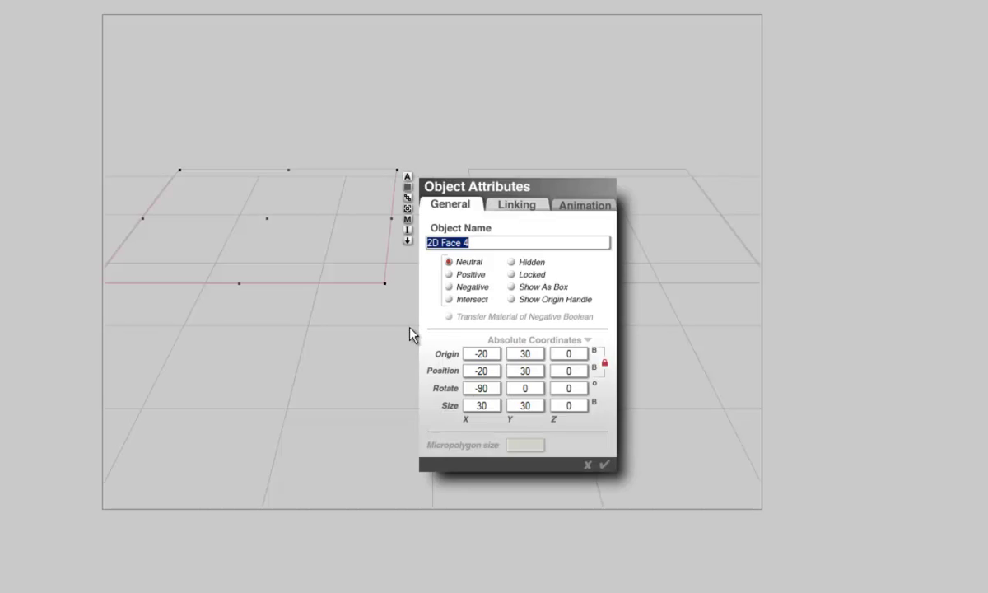
Step: Confirm 2D Face 5's attribute settings and render the scene
{"action": "left_click", "coordinate": [626, 241]}
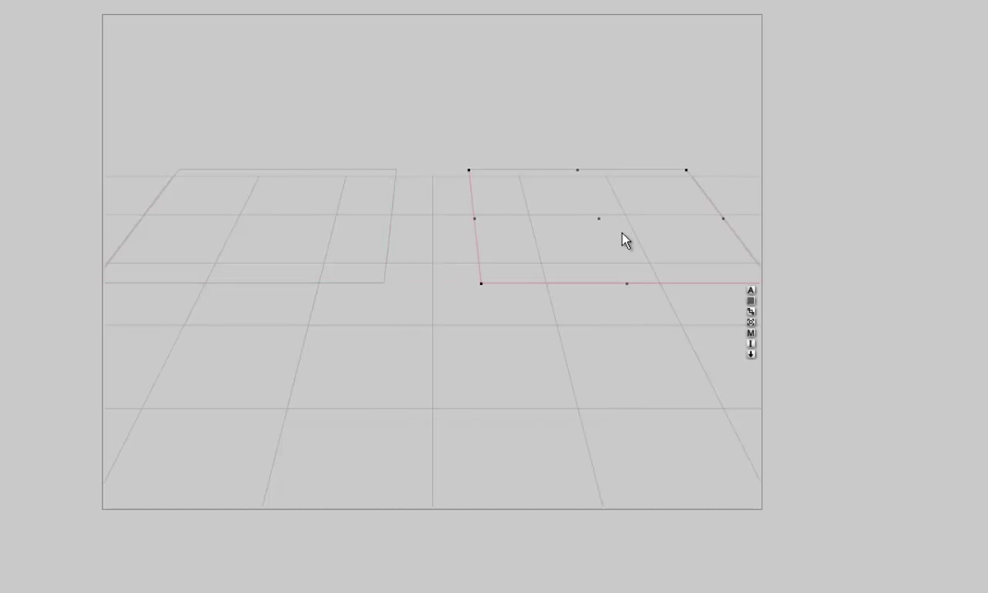
{"action": "left_click", "coordinate": [754, 293]}
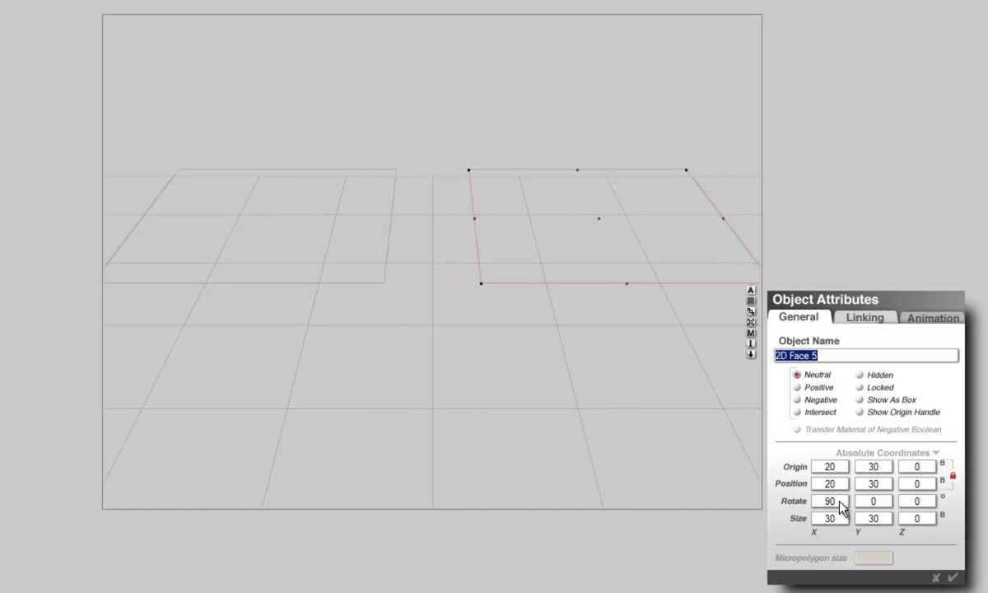
{"action": "left_click", "coordinate": [936, 576]}
{"action": "key", "text": "ctrl+r"}
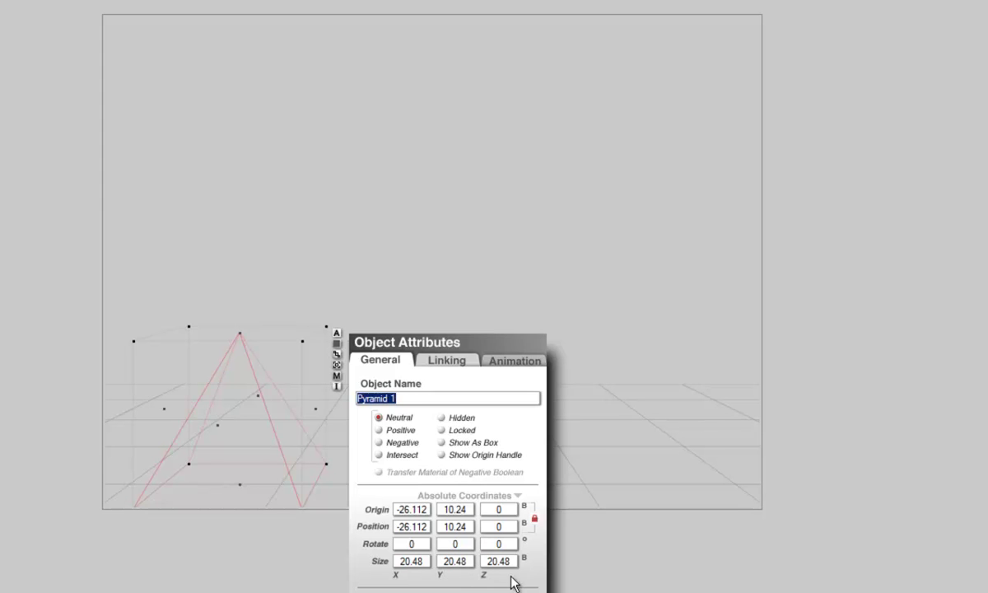
Step: Set the pyramid's X rotation to 90°, then select Pyramid 3 and view its attributes
{"action": "key", "text": "Return"}
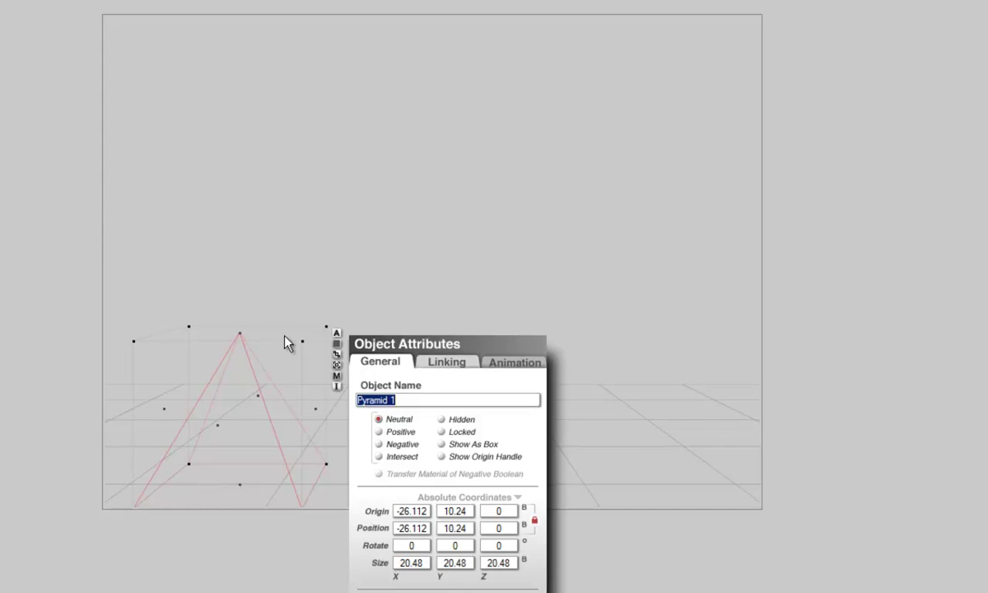
{"action": "left_click", "coordinate": [404, 548]}
{"action": "type", "text": "90"}
{"action": "key", "text": "Return"}
{"action": "left_click", "coordinate": [427, 453]}
{"action": "left_click", "coordinate": [527, 348]}
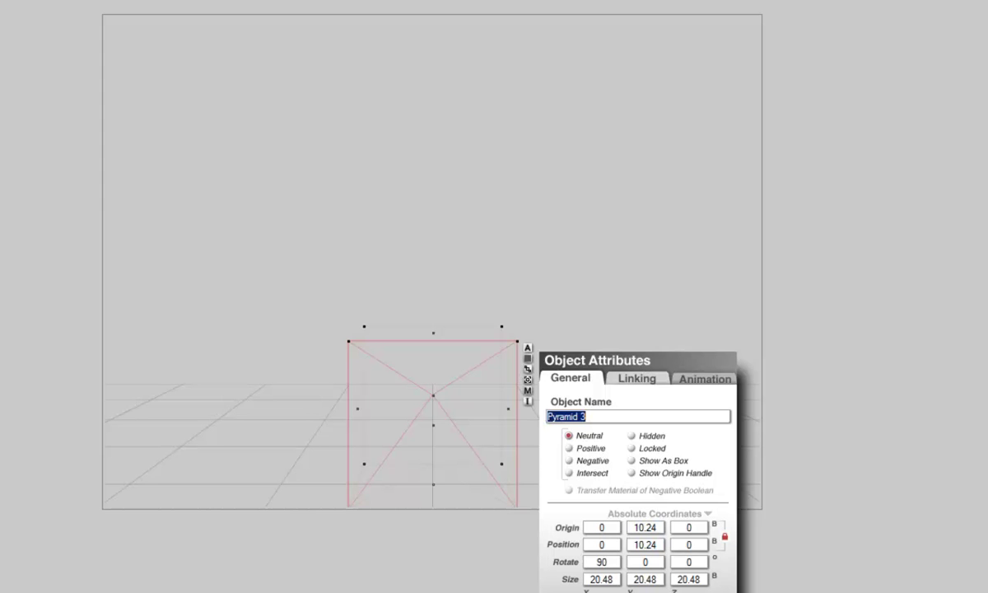
Step: Multi-replicate the pyramid three times with X offset 20.48, making a row of four
{"action": "key", "text": "ctrl+alt+d"}
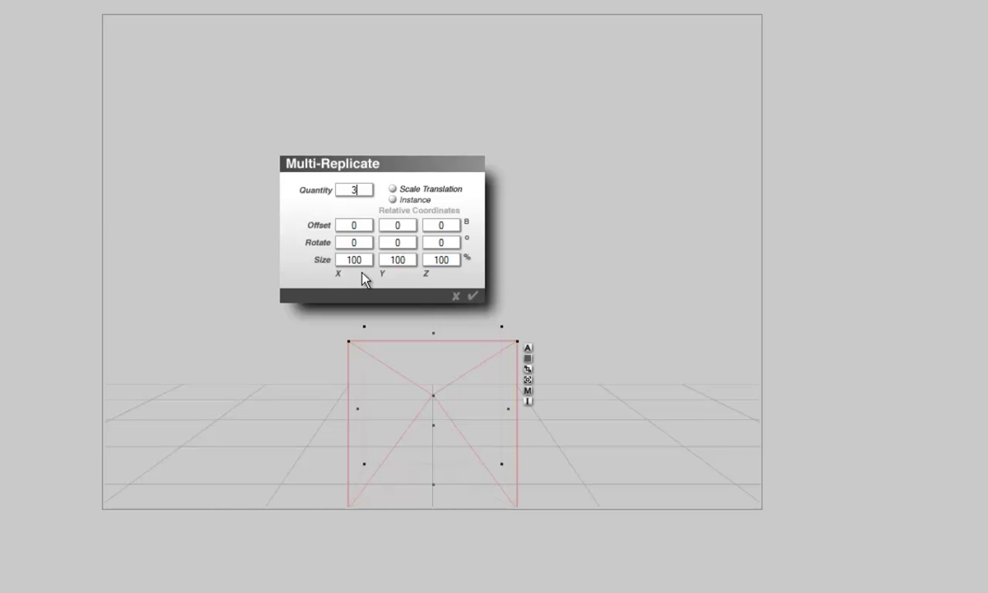
{"action": "double_click", "coordinate": [352, 223]}
{"action": "type", "text": "20.45"}
{"action": "left_click", "coordinate": [472, 295]}
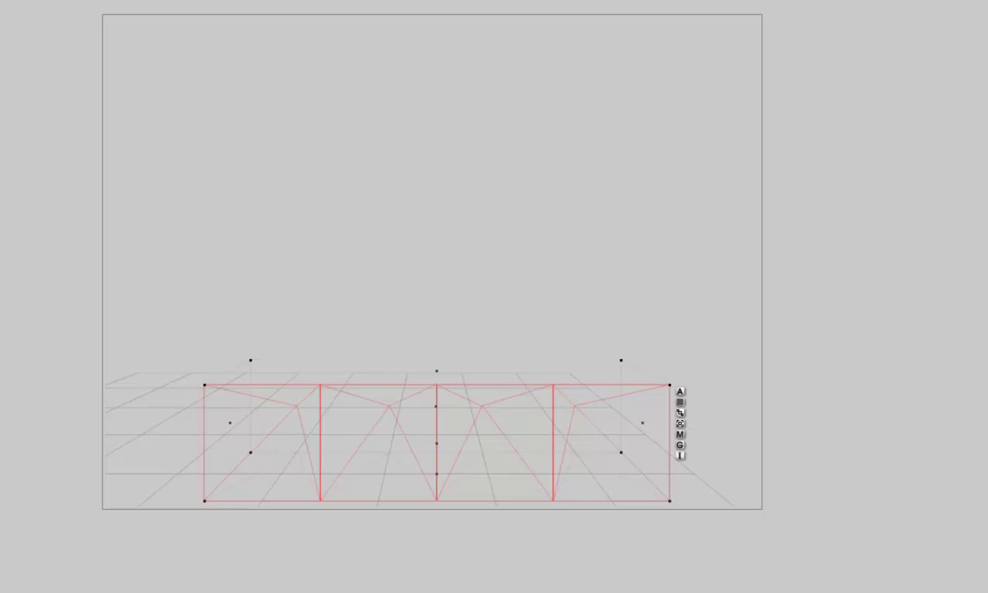
Step: Set up another Multi-Replicate with X offset 0 and Z offset −20.48
{"action": "key", "text": "ctrl+alt+d"}
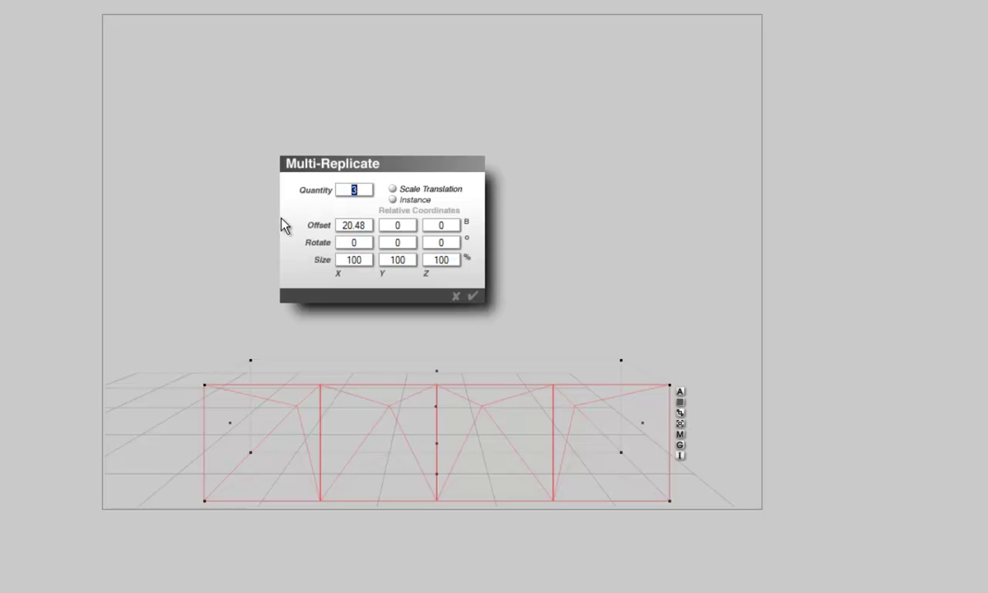
{"action": "key", "text": "Tab"}
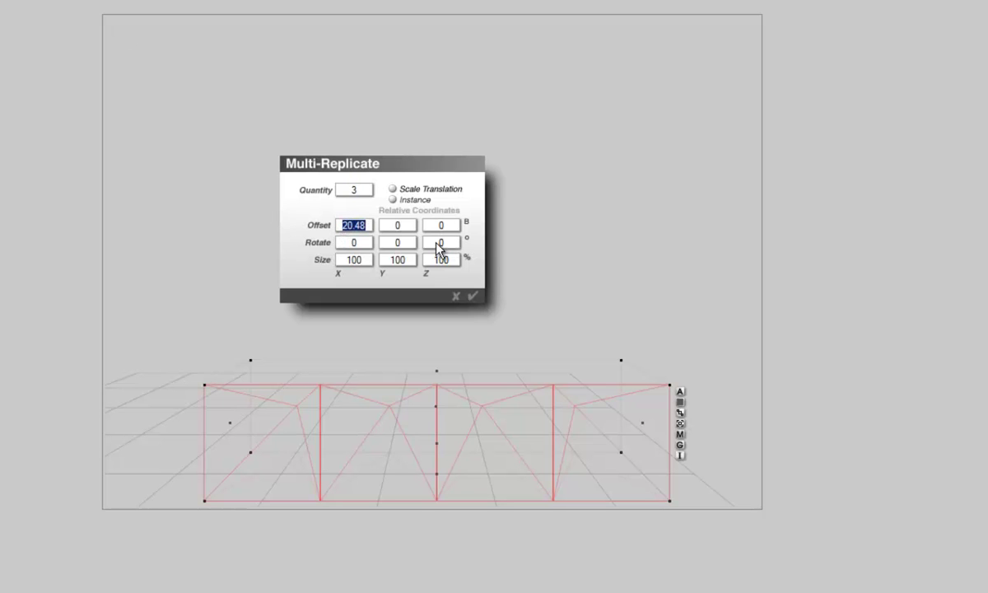
{"action": "type", "text": "0"}
{"action": "double_click", "coordinate": [444, 227]}
{"action": "type", "text": "-20"}
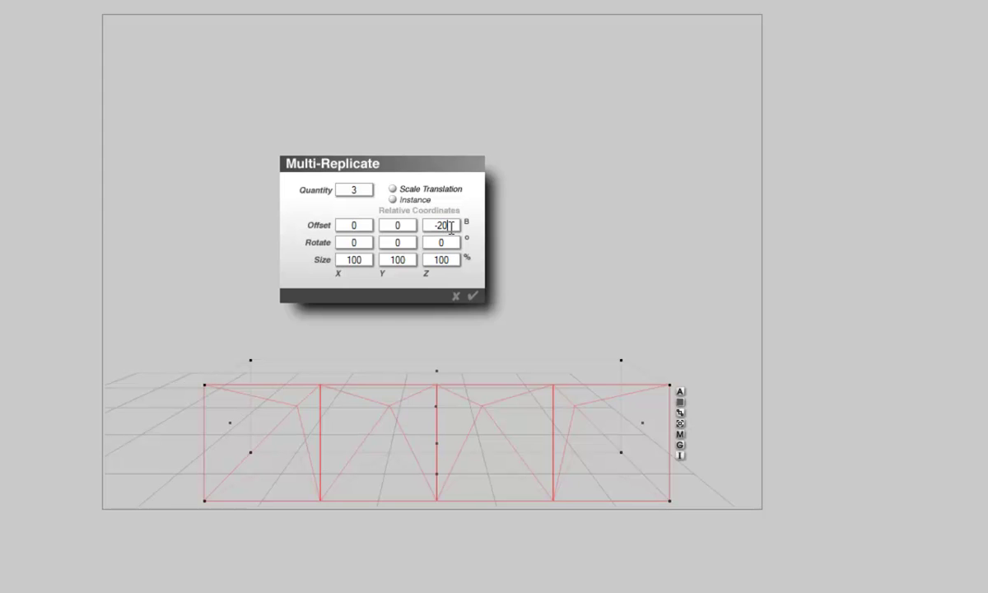
{"action": "type", "text": ".48"}
Step: Confirm the extra pyramid rows, then select every pyramid and group them into one object
{"action": "left_click", "coordinate": [471, 295]}
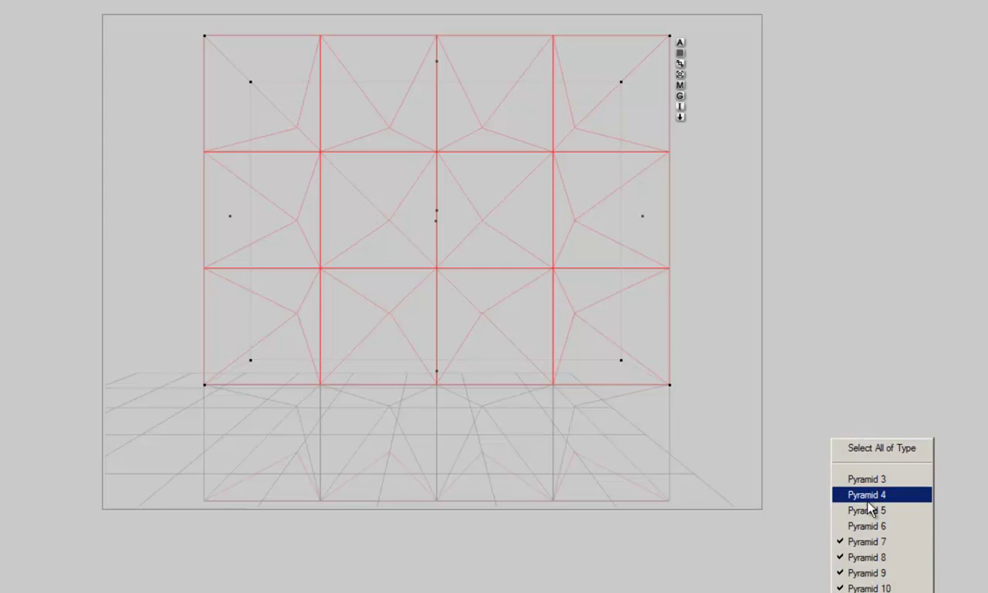
{"action": "left_click", "coordinate": [873, 450]}
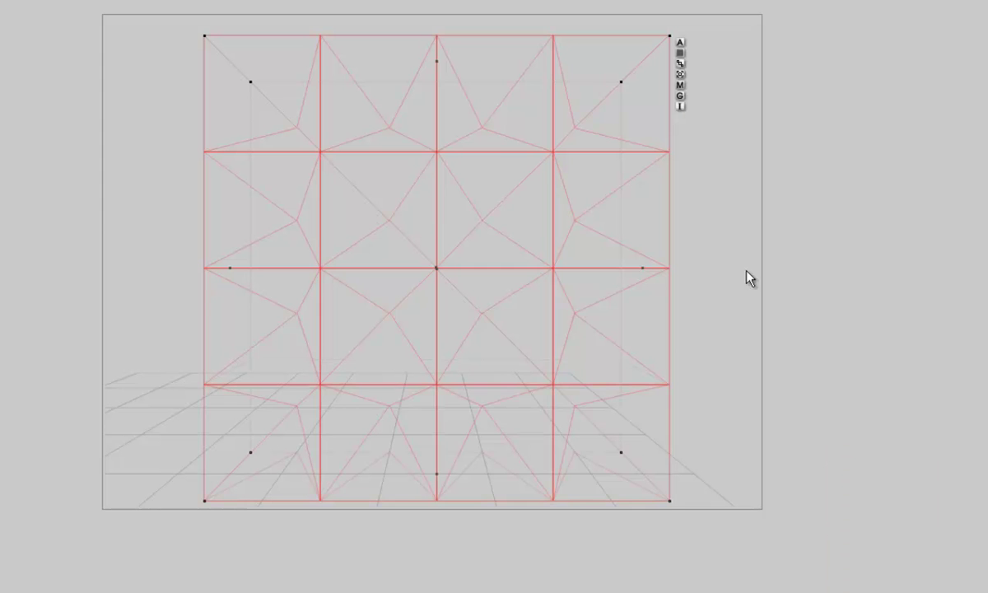
{"action": "left_click", "coordinate": [680, 96]}
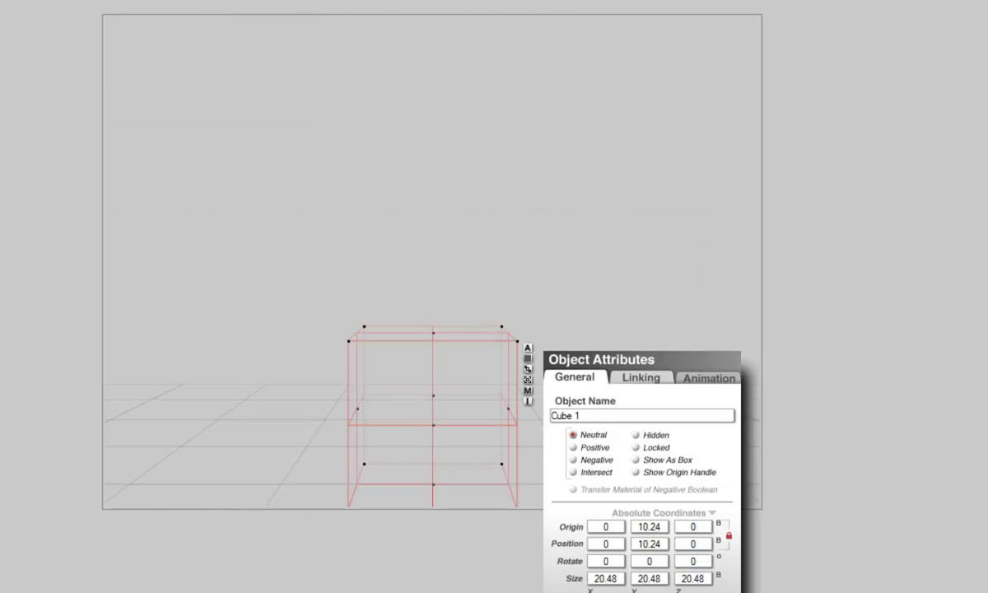
Step: Set Cube 1's Z size to 0.5 in its attributes
{"action": "left_click", "coordinate": [641, 416]}
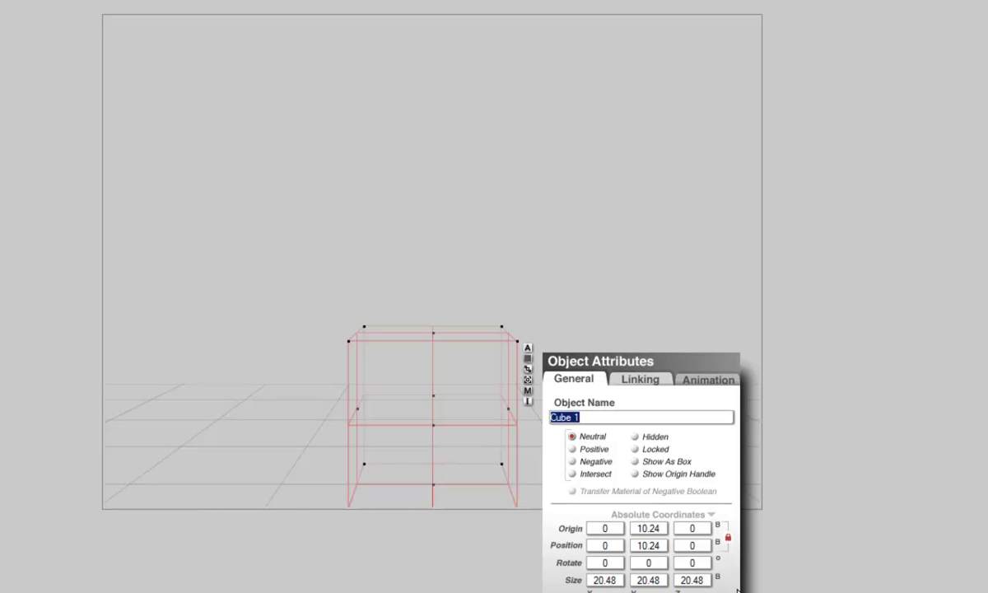
{"action": "left_click", "coordinate": [691, 580]}
{"action": "type", "text": "0.5"}
{"action": "key", "text": "Return"}
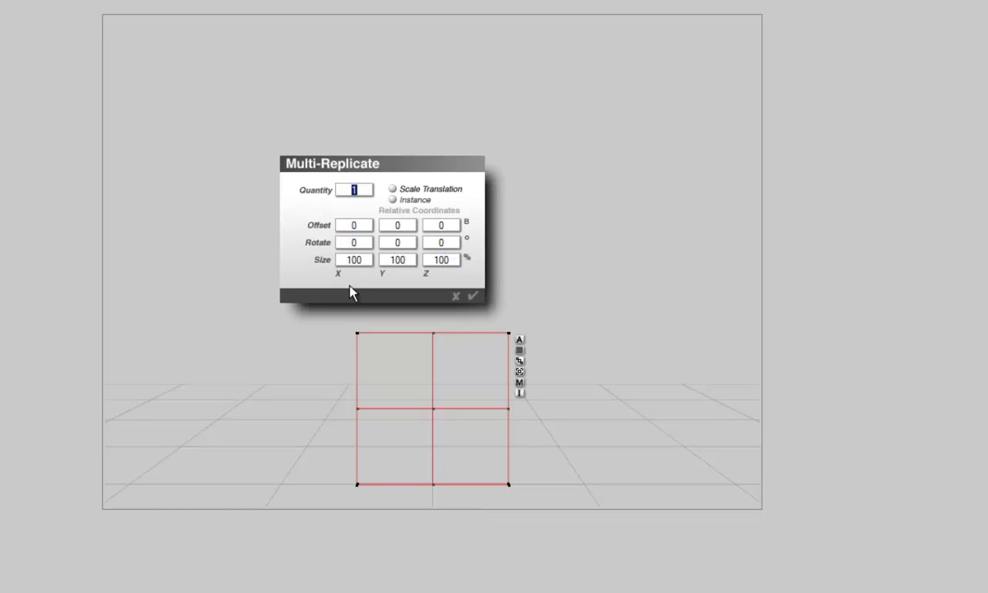
Step: Replicate the thin tile three times with X offset 21 into a row of four
{"action": "type", "text": "3"}
{"action": "left_click", "coordinate": [345, 228]}
{"action": "double_click", "coordinate": [345, 228]}
{"action": "type", "text": "21"}
{"action": "left_click", "coordinate": [472, 297]}
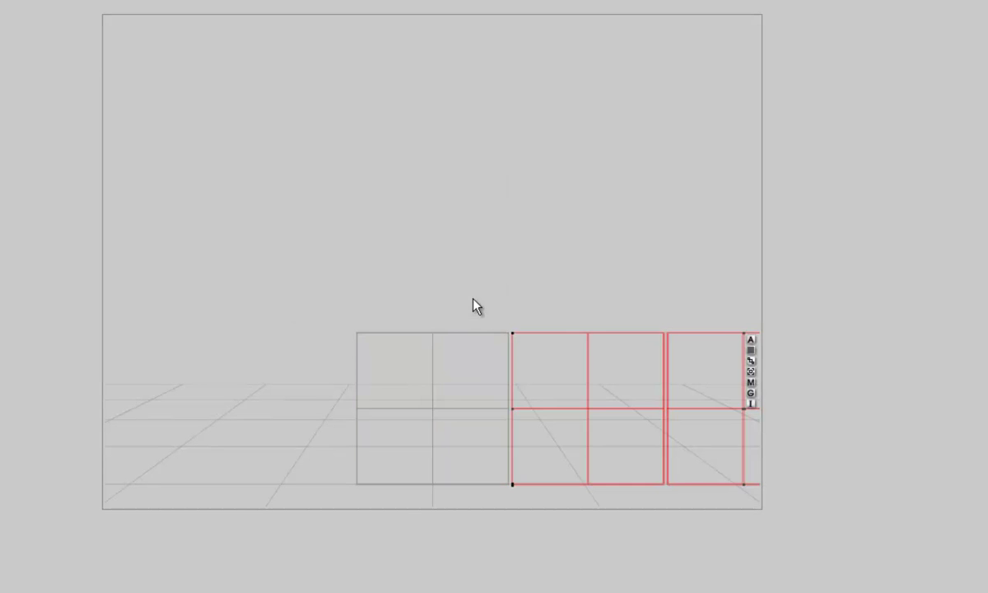
Step: Select the whole tile row and replicate it with X offset 0 and Y offset 21
{"action": "left_click", "coordinate": [463, 341]}
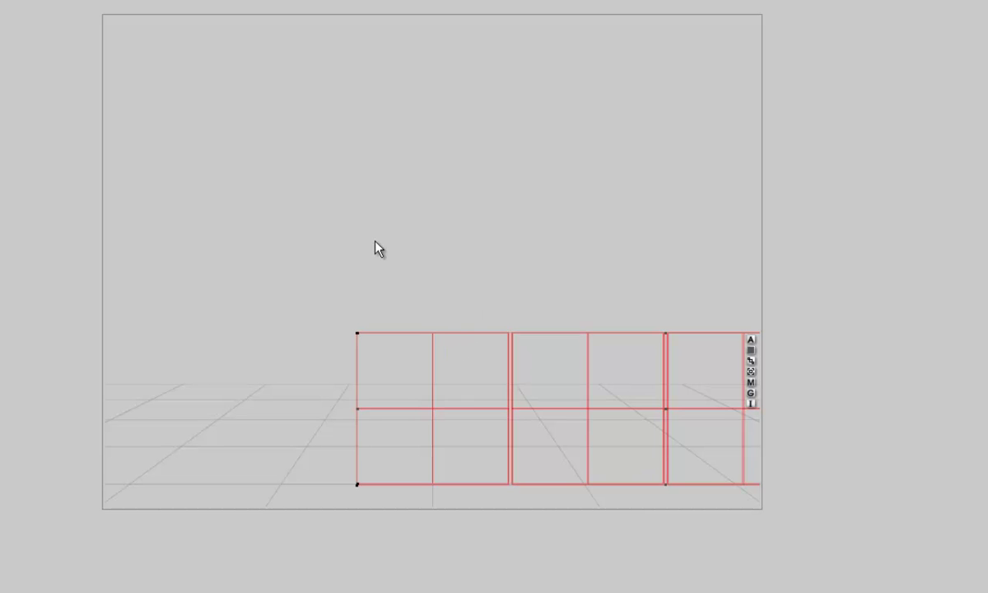
{"action": "key", "text": "ctrl+alt+d"}
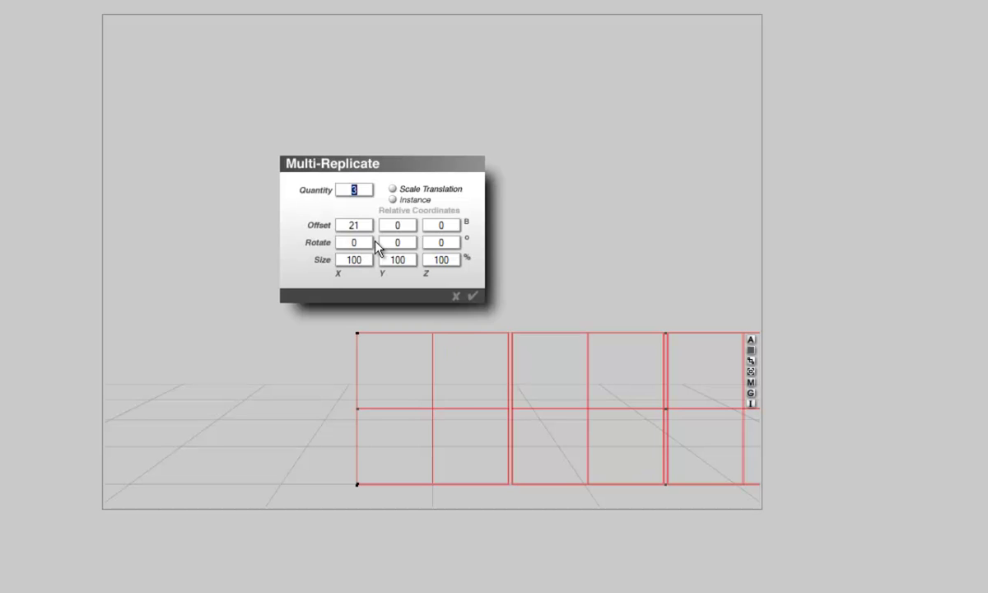
{"action": "double_click", "coordinate": [344, 225]}
{"action": "type", "text": "0"}
{"action": "double_click", "coordinate": [445, 225]}
{"action": "double_click", "coordinate": [398, 224]}
{"action": "type", "text": "21"}
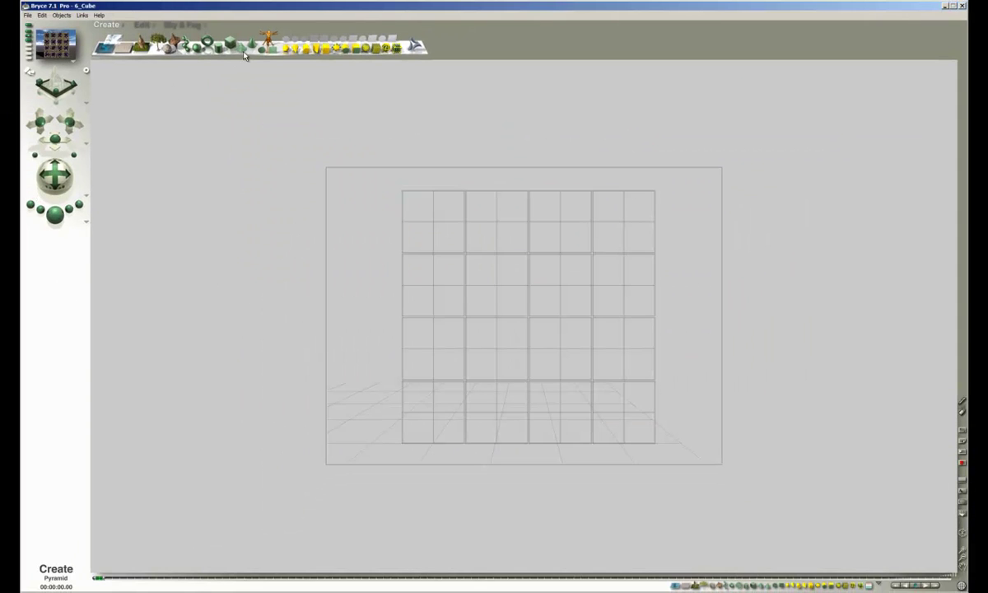
Step: Add a 2D face sized 84 by 84 and drag it into line with the tile grid
{"action": "left_click", "coordinate": [272, 51]}
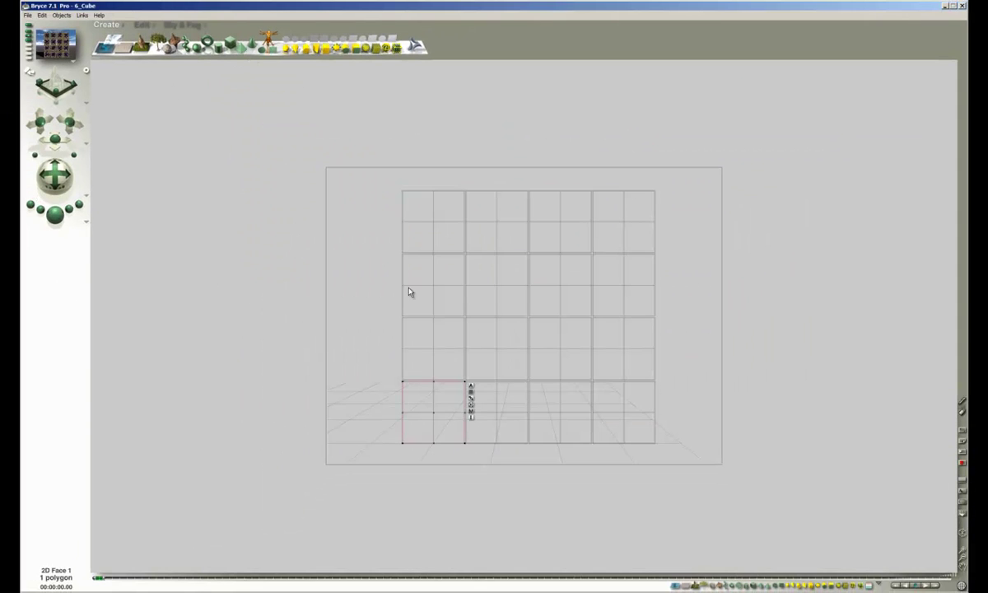
{"action": "left_click", "coordinate": [471, 387]}
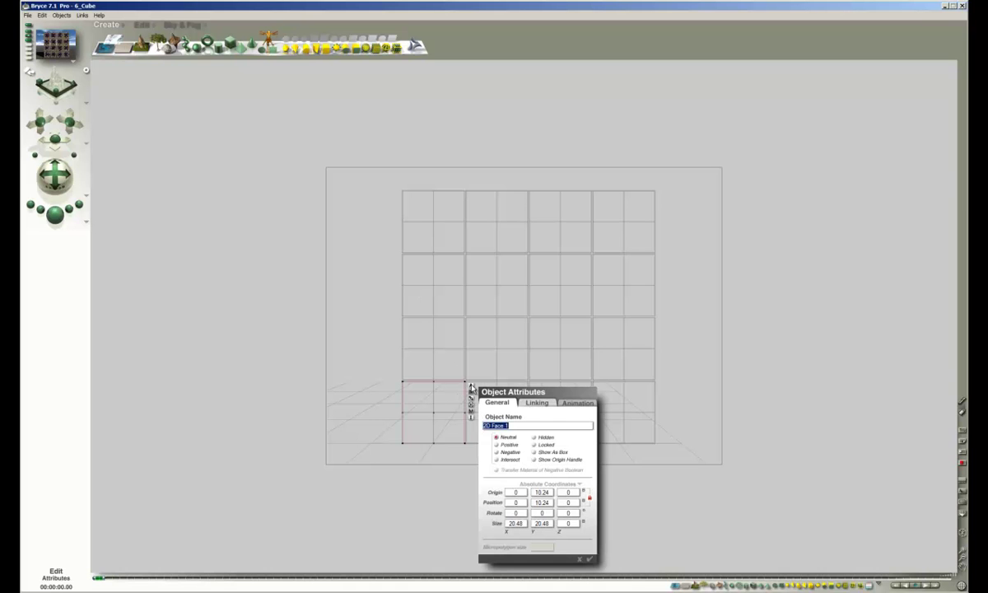
{"action": "double_click", "coordinate": [513, 524]}
{"action": "type", "text": "84"}
{"action": "key", "text": "Tab"}
{"action": "type", "text": "84"}
{"action": "key", "text": "Return"}
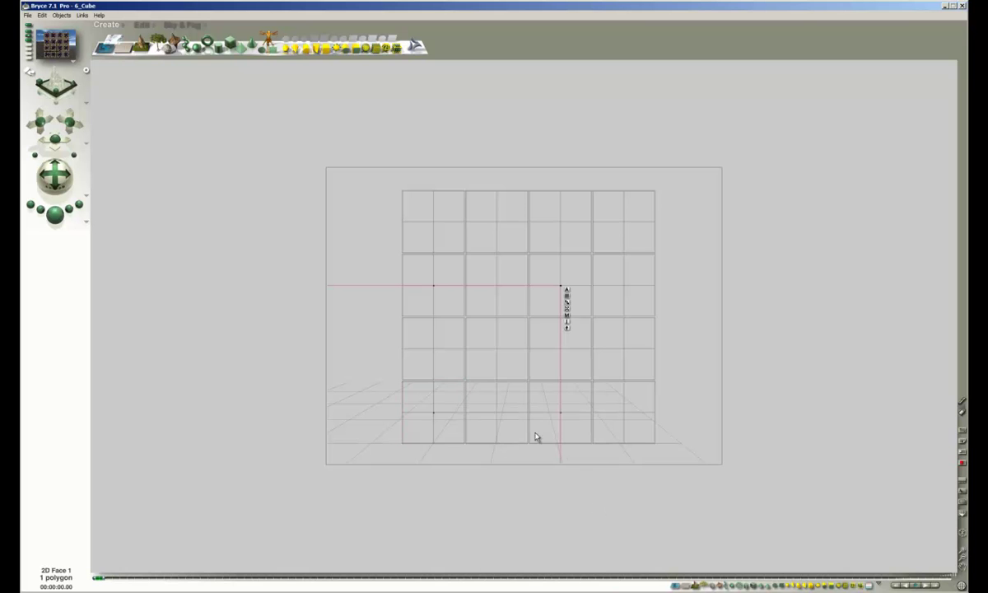
{"action": "left_click_drag", "start_coordinate": [360, 306], "coordinate": [464, 207]}
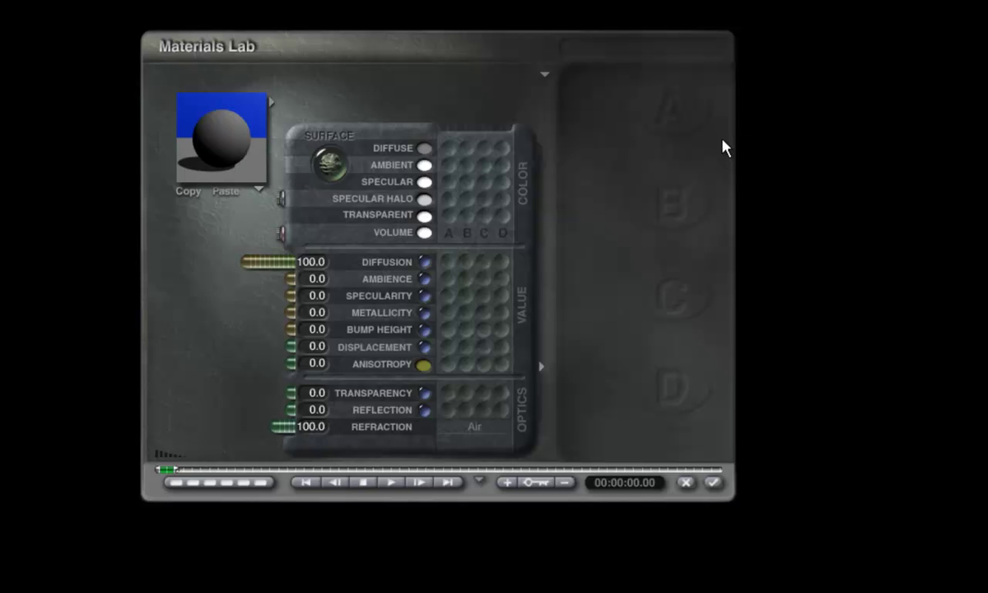
Step: Drive the diffuse colour with a texture and load Marblesand from the Sand library
{"action": "left_click", "coordinate": [450, 149]}
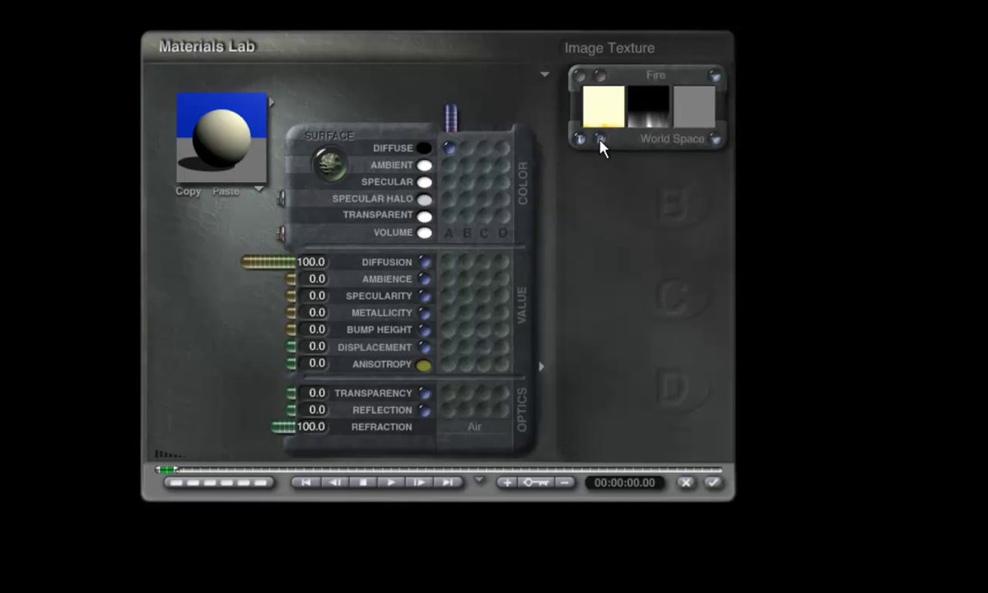
{"action": "left_click", "coordinate": [601, 76]}
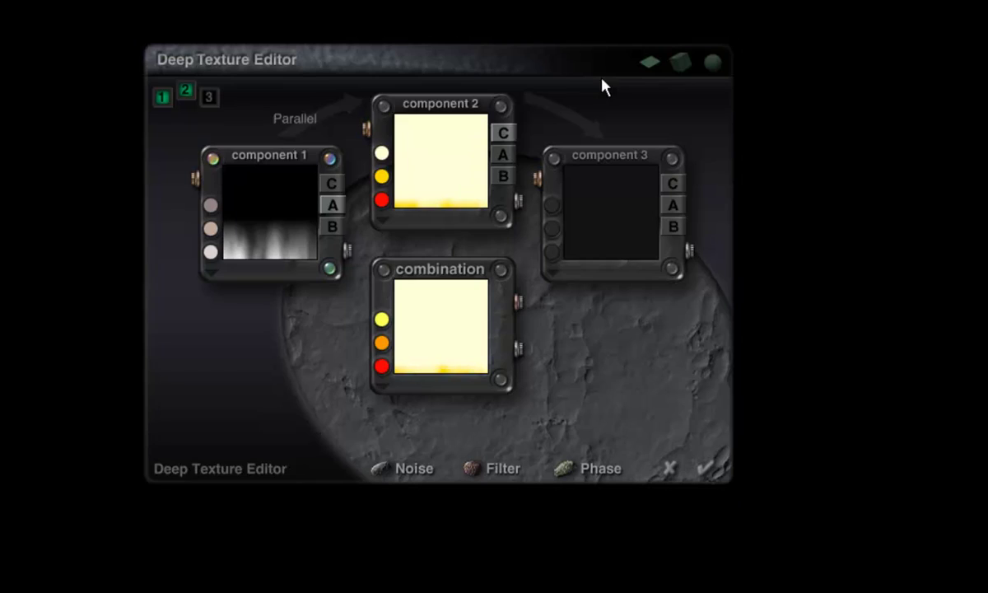
{"action": "left_click", "coordinate": [519, 303]}
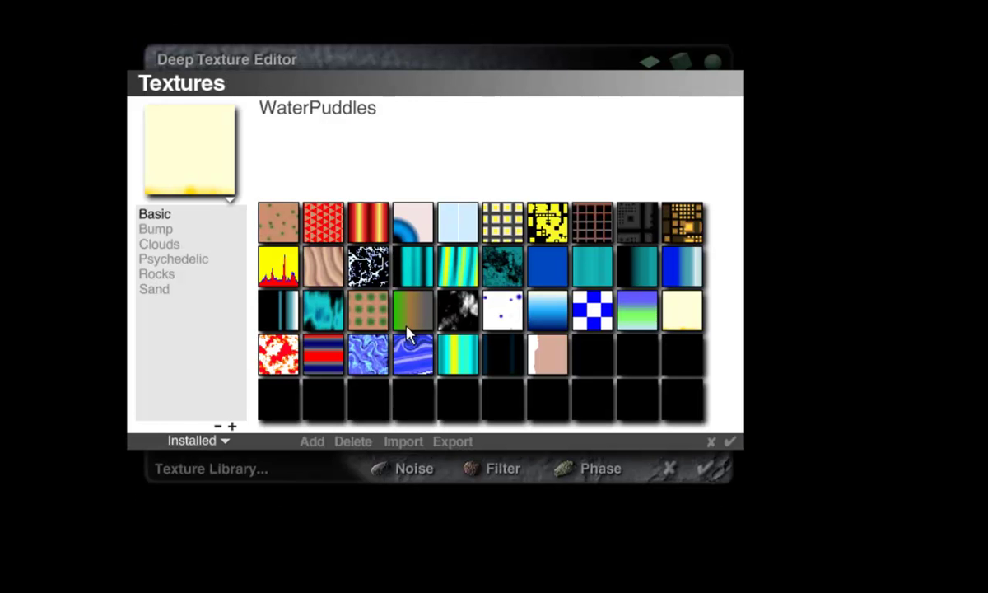
{"action": "left_click", "coordinate": [155, 291]}
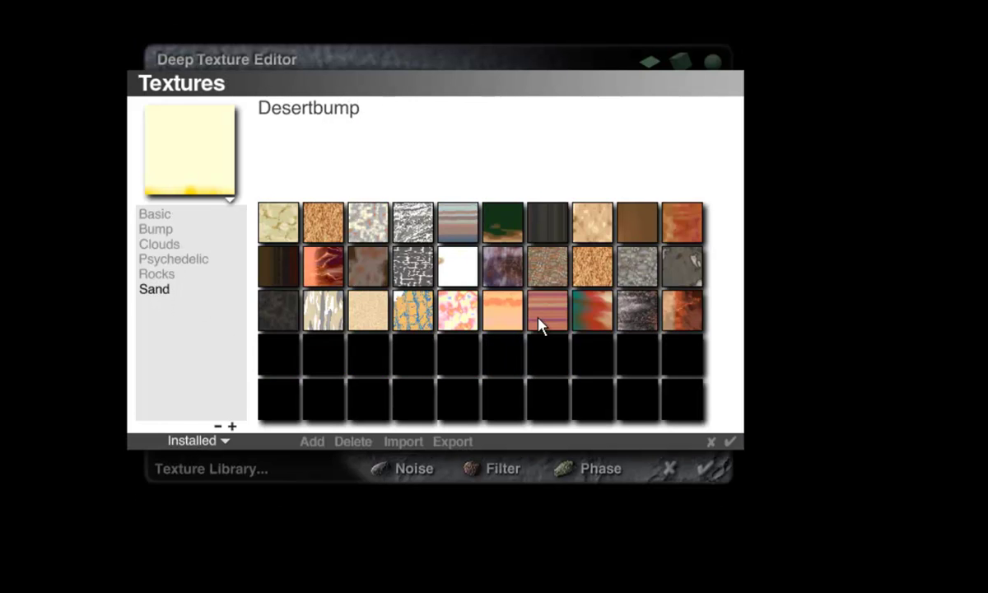
{"action": "left_click", "coordinate": [596, 280]}
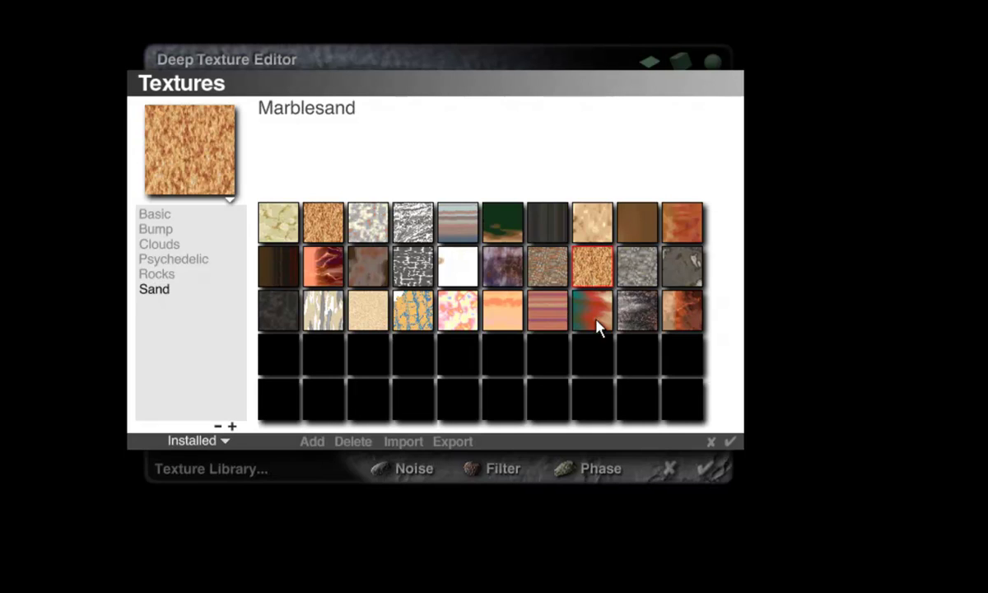
{"action": "left_click", "coordinate": [729, 443]}
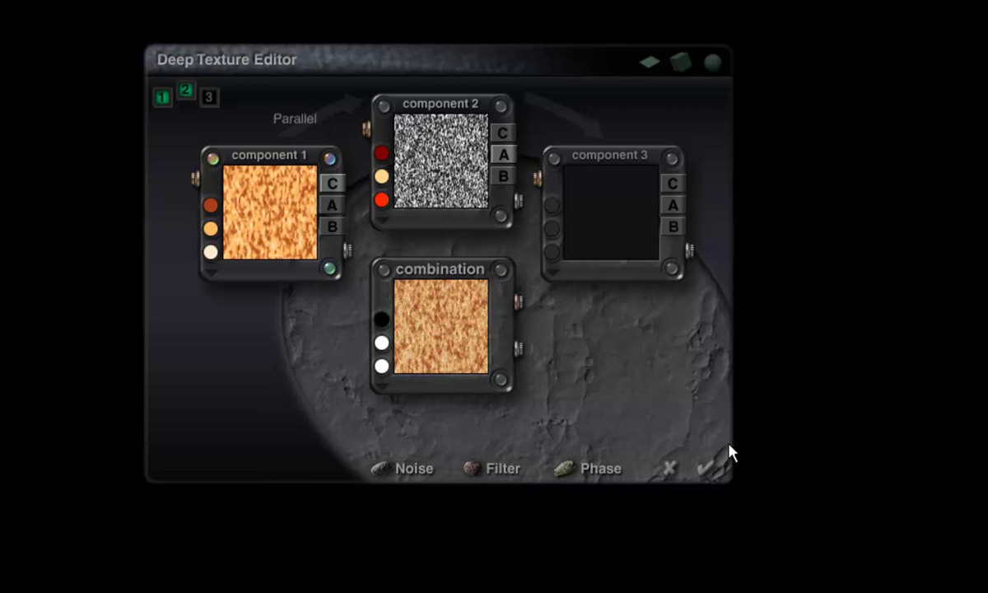
Step: Set component 1's brown colour to 0 saturation in HSV, turning it grey
{"action": "left_click", "coordinate": [207, 209]}
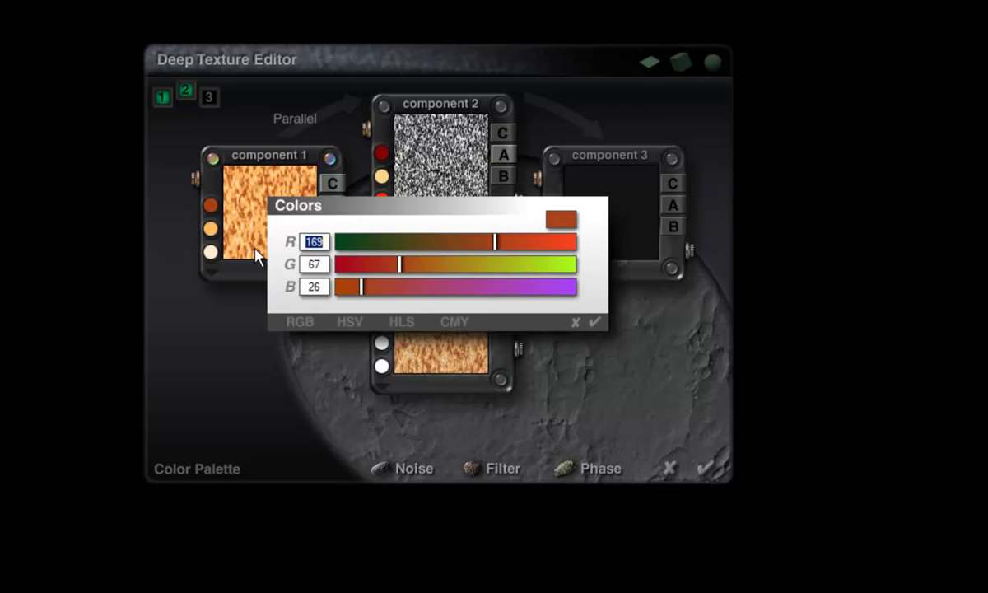
{"action": "left_click", "coordinate": [352, 322]}
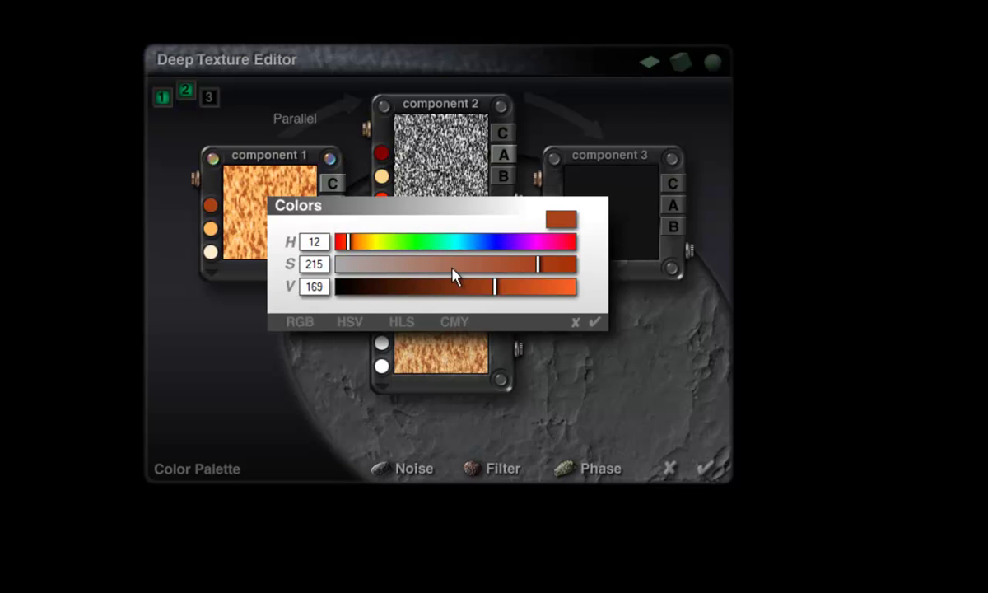
{"action": "left_click_drag", "start_coordinate": [450, 265], "coordinate": [234, 272]}
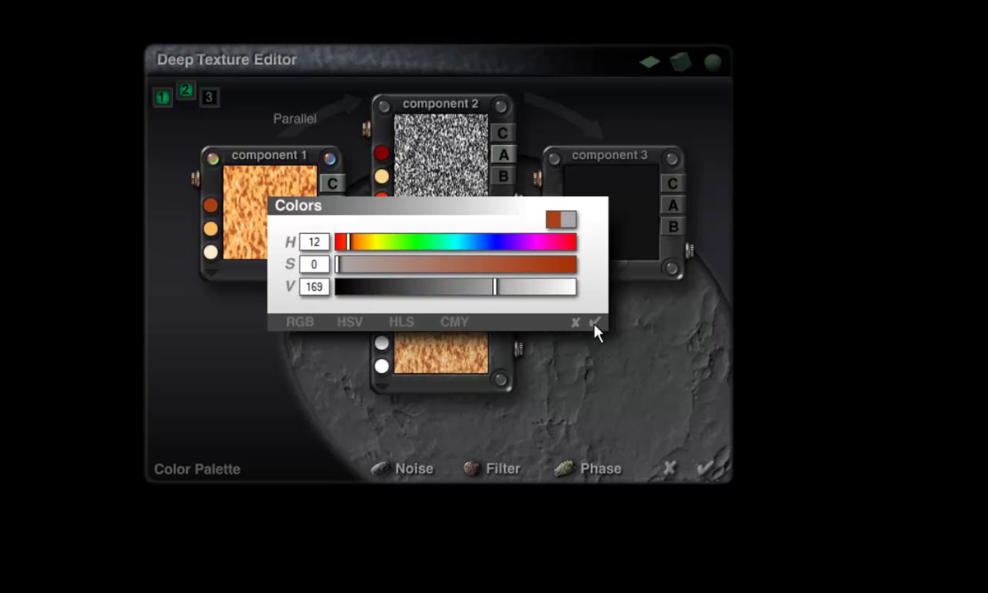
{"action": "left_click", "coordinate": [595, 323]}
Step: Desaturate the orange colour to white and accept the edited Marblesand texture
{"action": "left_click", "coordinate": [209, 231]}
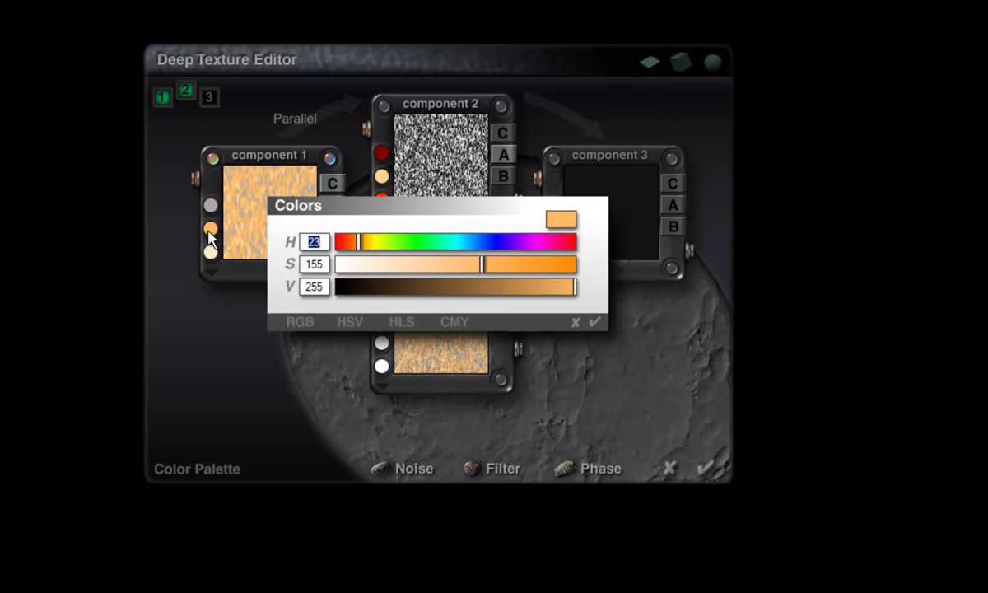
{"action": "left_click_drag", "start_coordinate": [410, 272], "coordinate": [303, 272]}
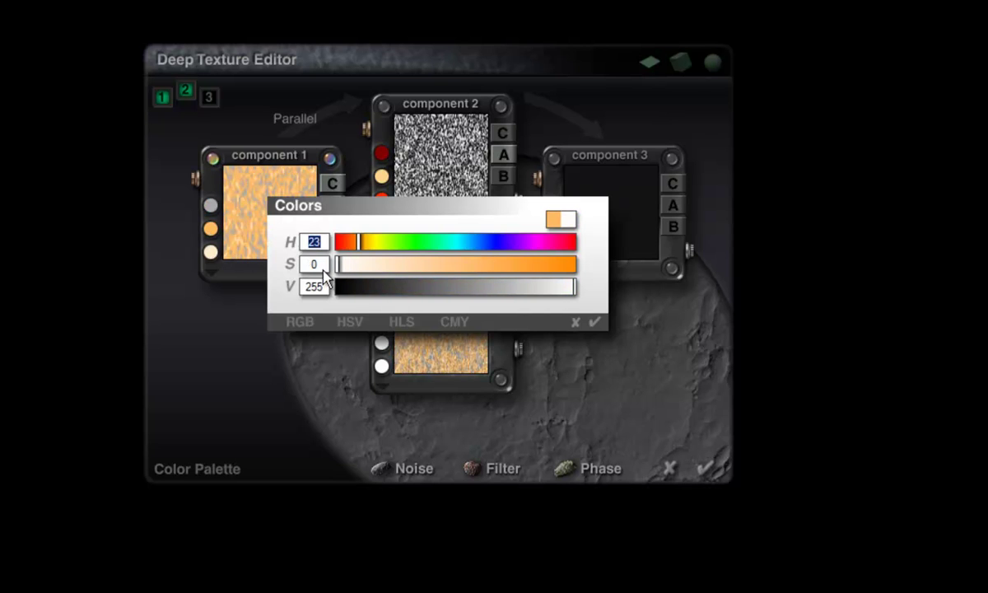
{"action": "left_click", "coordinate": [593, 323]}
{"action": "left_click", "coordinate": [707, 469]}
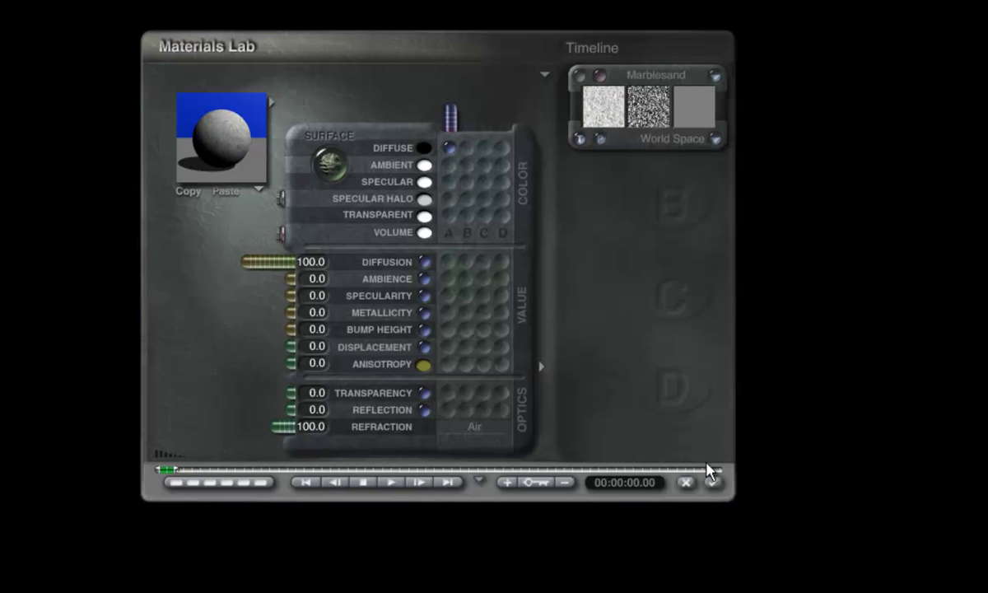
{"action": "left_click", "coordinate": [580, 78]}
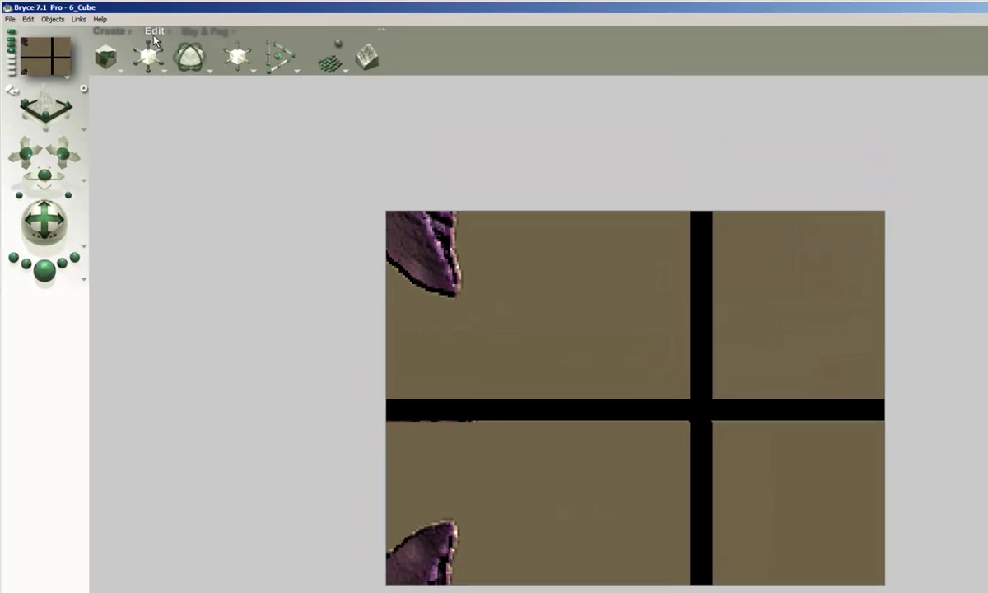
Step: Clear the previous render from the Sky & Fog palette and render the bathroom scene
{"action": "left_click", "coordinate": [205, 30]}
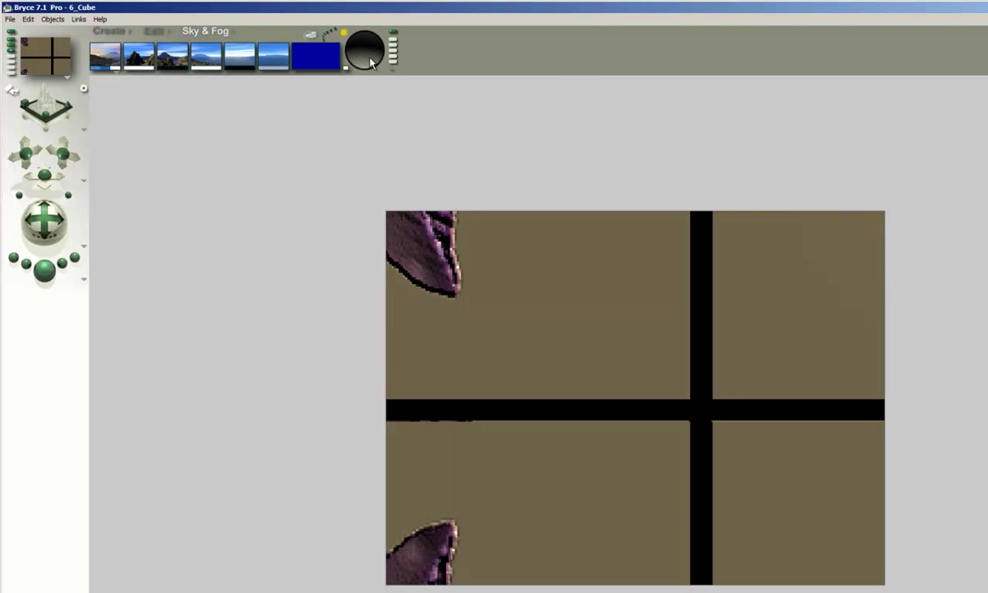
{"action": "left_click", "coordinate": [371, 64]}
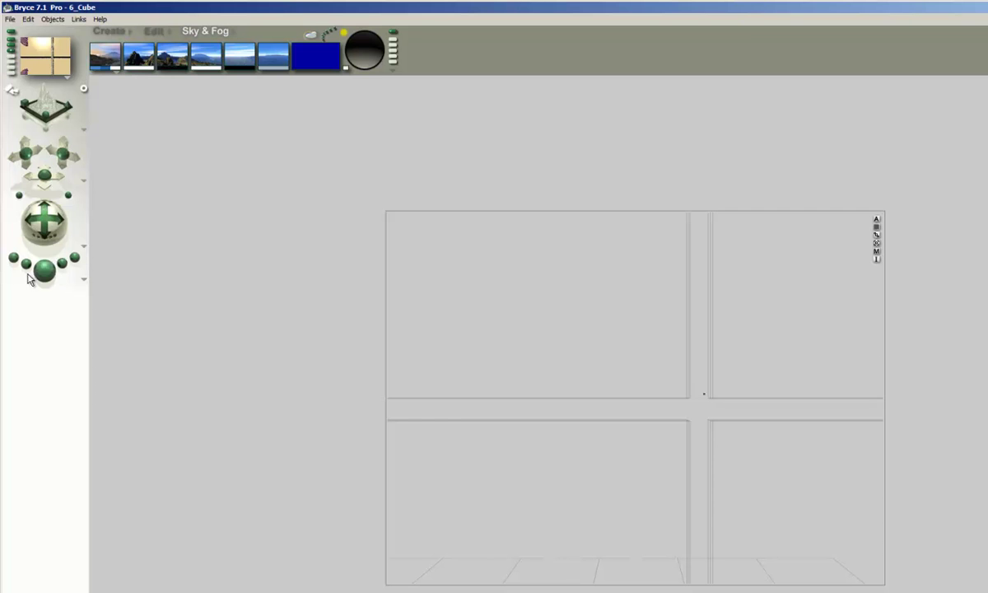
{"action": "left_click", "coordinate": [33, 274]}
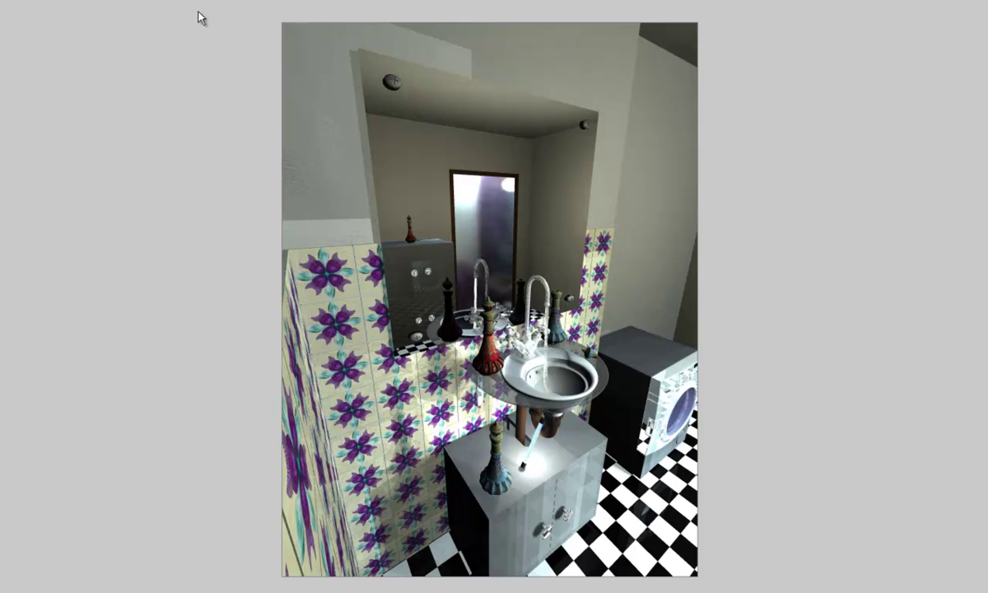
Step: Back in the wireframe view, select the washer and turn it slightly
{"action": "left_click", "coordinate": [162, 134]}
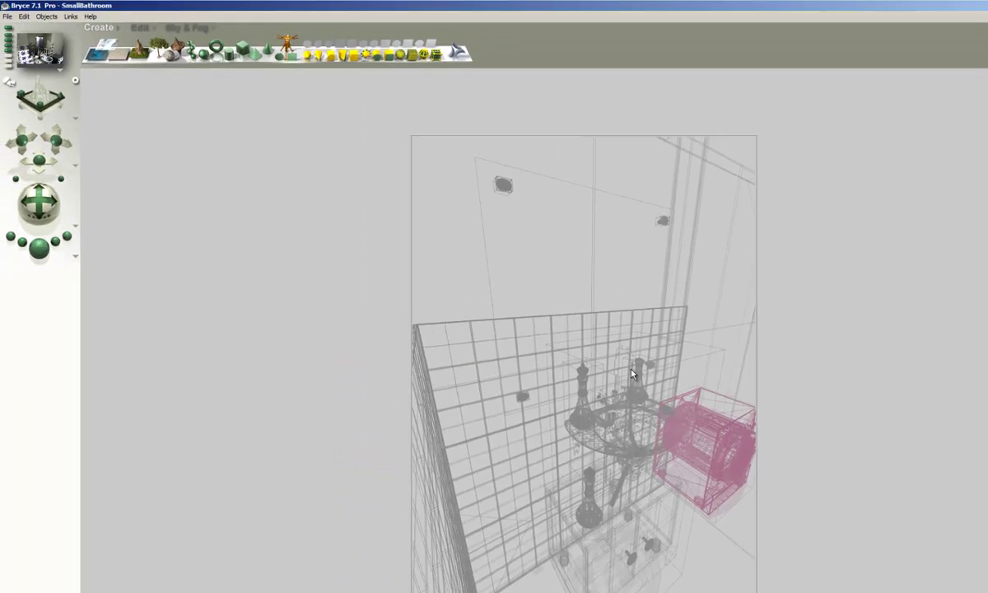
{"action": "left_click", "coordinate": [731, 437]}
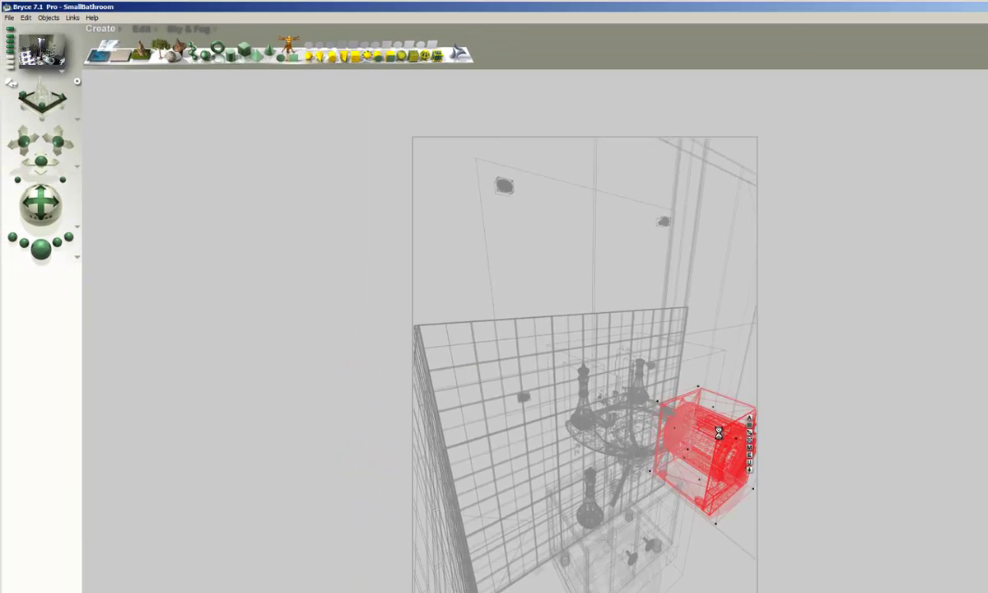
{"action": "left_click", "coordinate": [142, 30]}
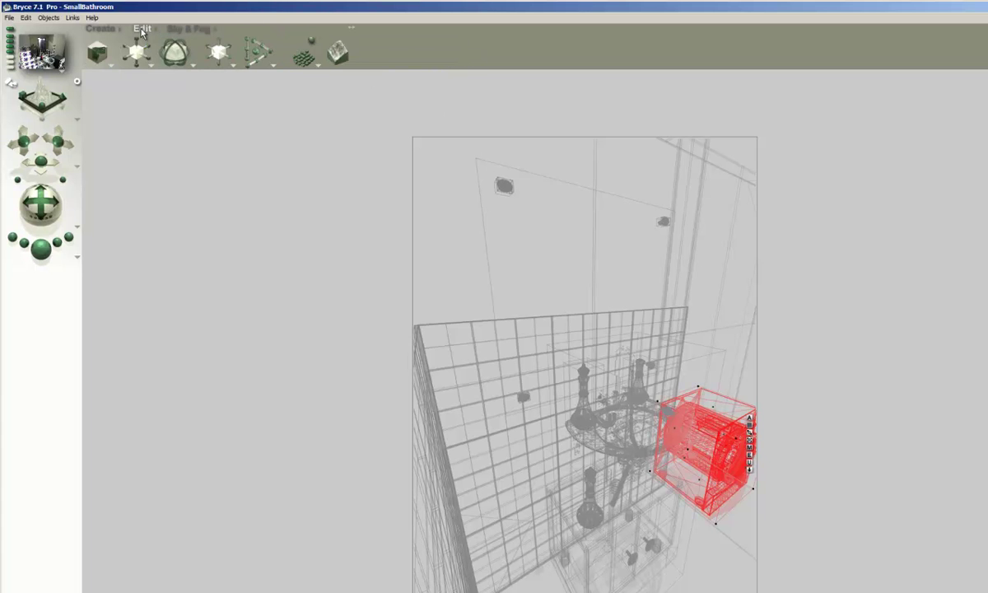
{"action": "mouse_move", "coordinate": [204, 51]}
{"action": "left_mouse_down"}
{"action": "mouse_move", "coordinate": [228, 49]}
{"action": "mouse_move", "coordinate": [218, 42]}
{"action": "left_mouse_up"}
Step: Set the washer's Origin to 120, 50, 180 in Object Attributes
{"action": "left_click", "coordinate": [750, 421]}
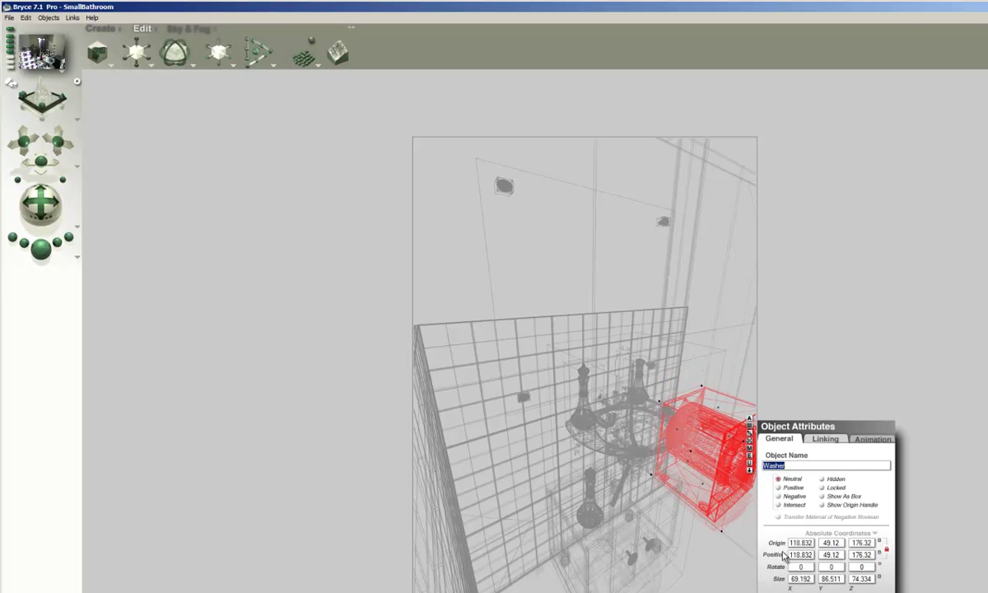
{"action": "key", "text": "Tab"}
{"action": "type", "text": "120"}
{"action": "left_click", "coordinate": [823, 544]}
{"action": "double_click", "coordinate": [823, 544]}
{"action": "type", "text": "50"}
{"action": "key", "text": "Return"}
{"action": "double_click", "coordinate": [860, 544]}
{"action": "type", "text": "180"}
{"action": "key", "text": "Return"}
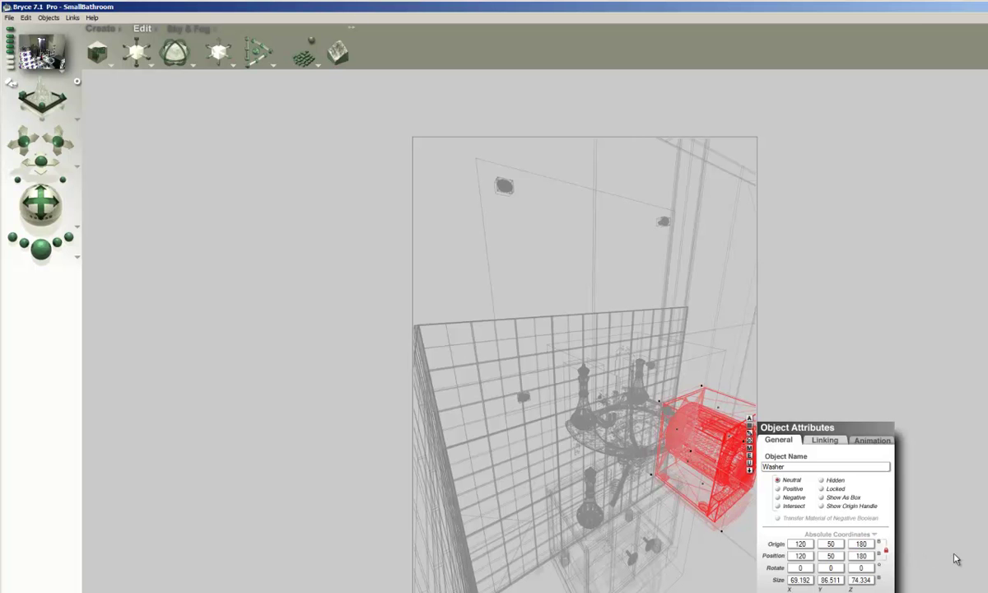
{"action": "key", "text": "Return"}
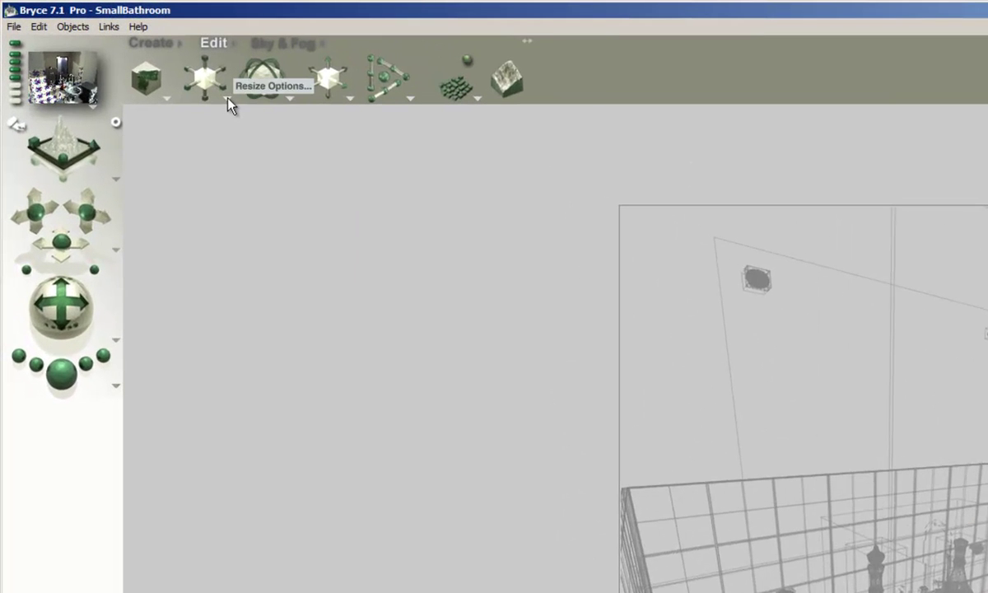
Step: Resize the washer via 3D Transformations to 80%, 90% and 110% on X, Y, Z
{"action": "left_click", "coordinate": [227, 99]}
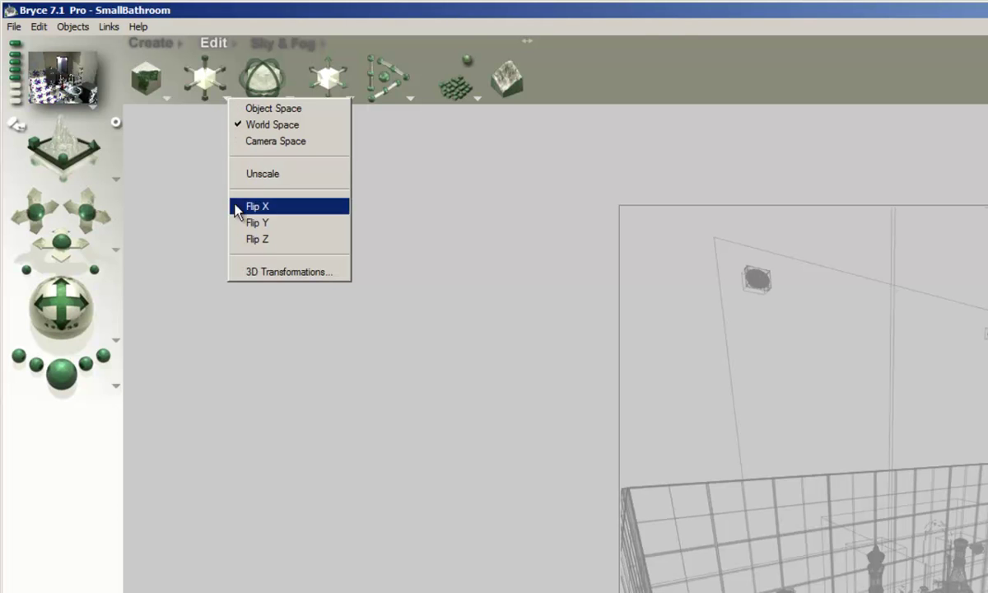
{"action": "left_click", "coordinate": [252, 272]}
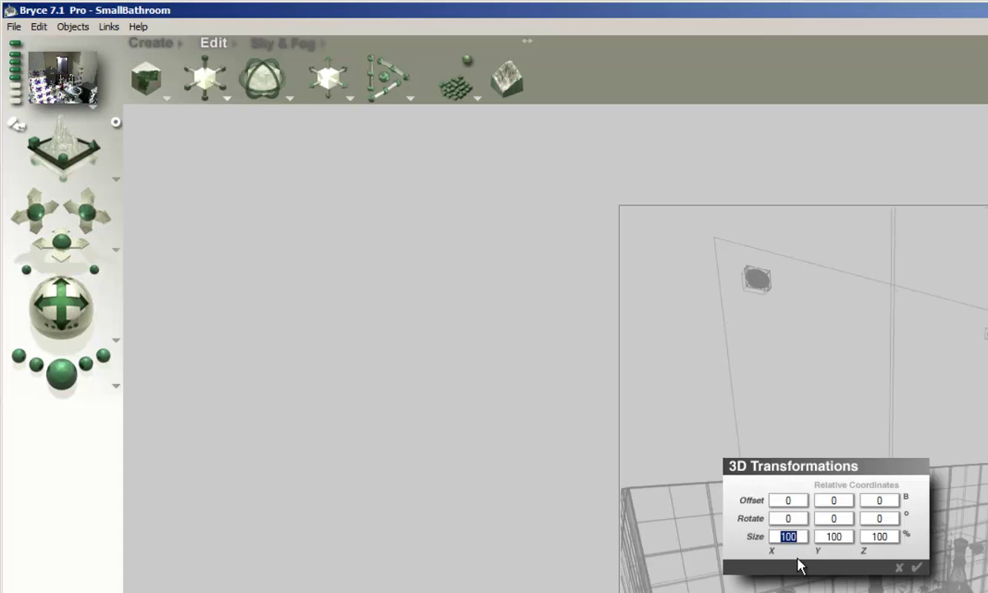
{"action": "type", "text": "80"}
{"action": "left_click", "coordinate": [830, 537]}
{"action": "type", "text": "90"}
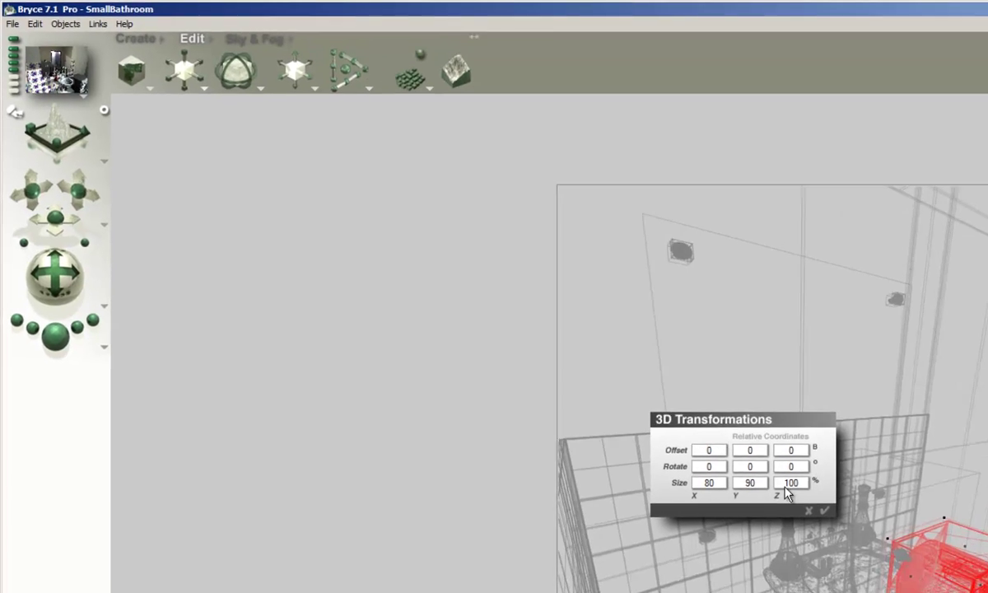
{"action": "left_click", "coordinate": [789, 484]}
{"action": "type", "text": "110"}
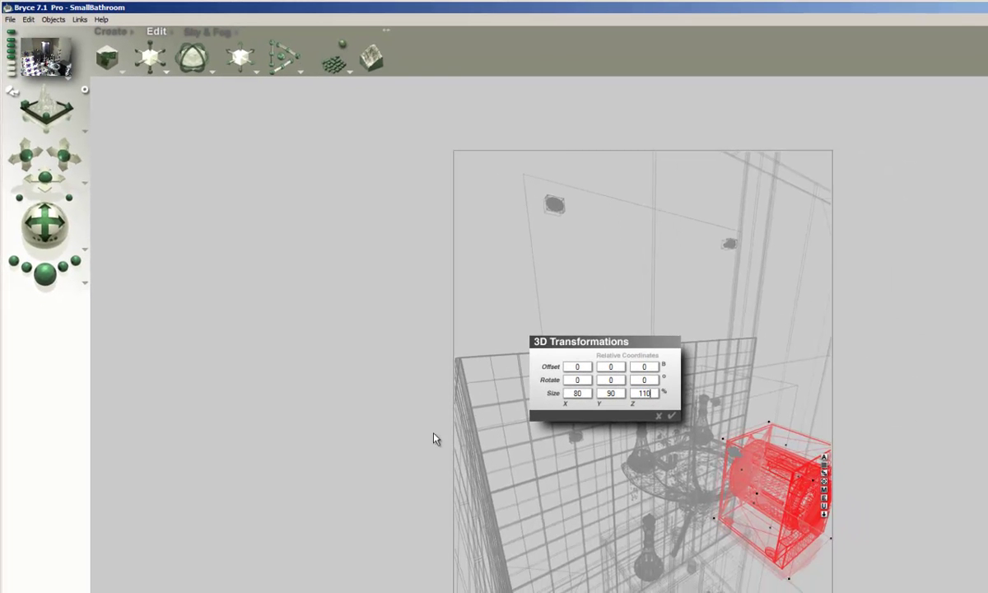
{"action": "key", "text": "Return"}
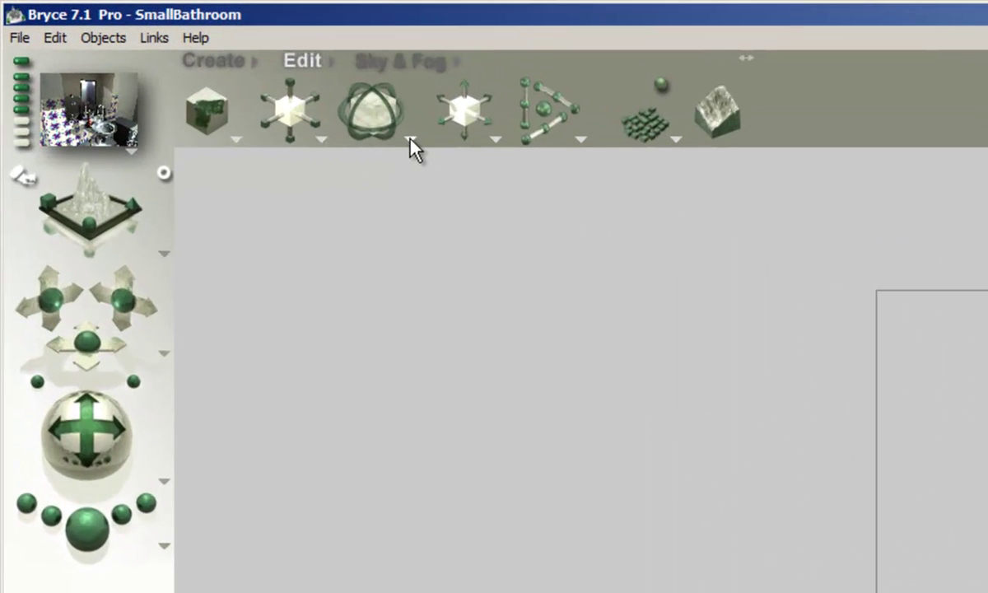
{"action": "left_click", "coordinate": [410, 139]}
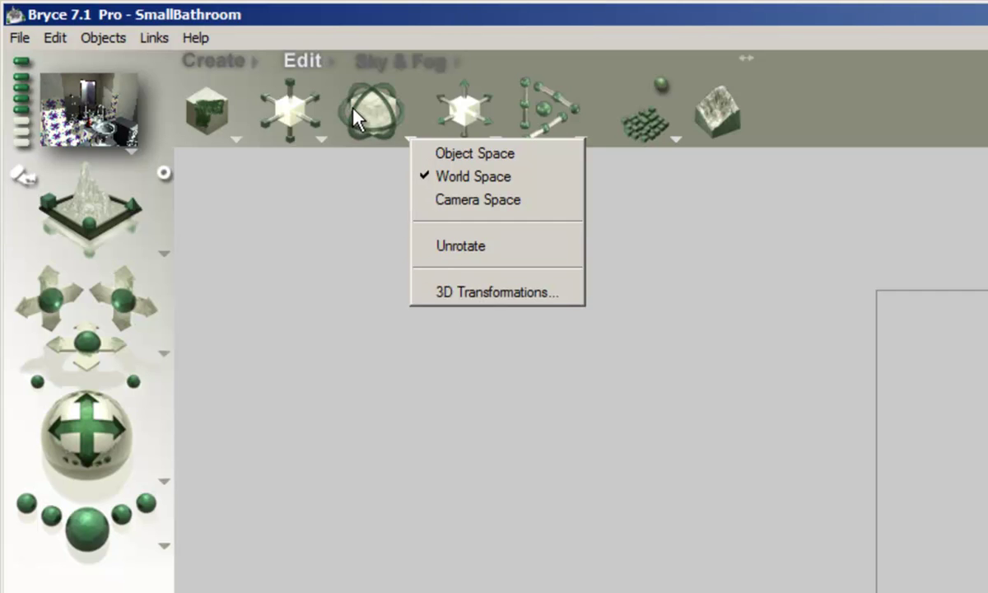
{"action": "left_click", "coordinate": [344, 162]}
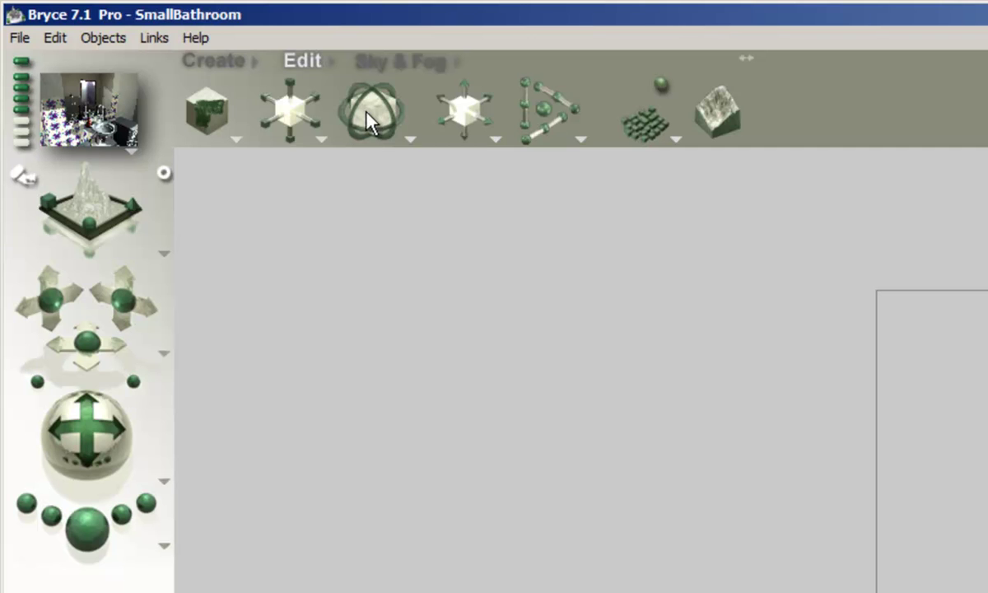
{"action": "left_click", "coordinate": [408, 147]}
{"action": "left_click", "coordinate": [452, 294]}
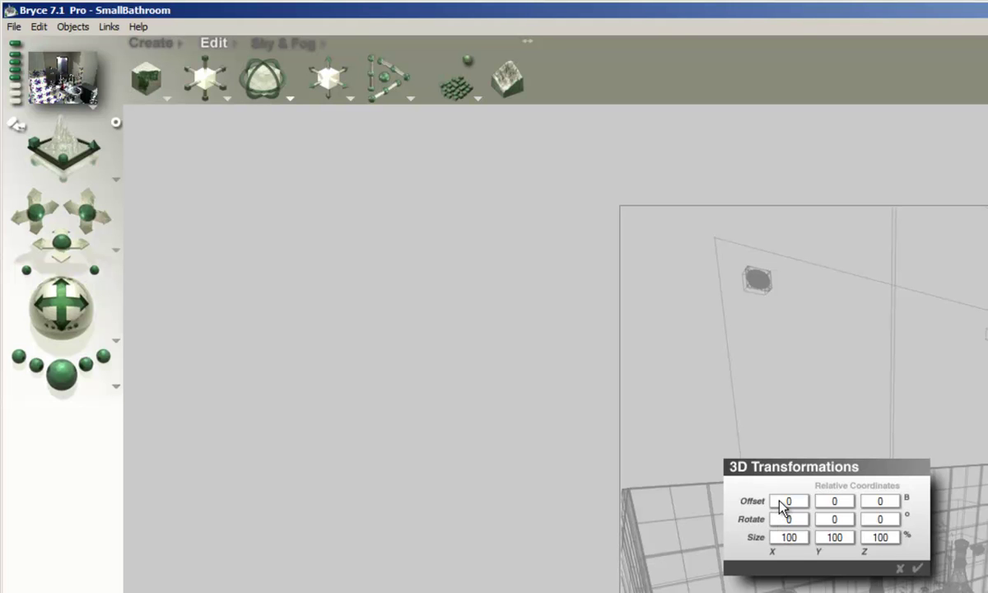
{"action": "left_click", "coordinate": [900, 568]}
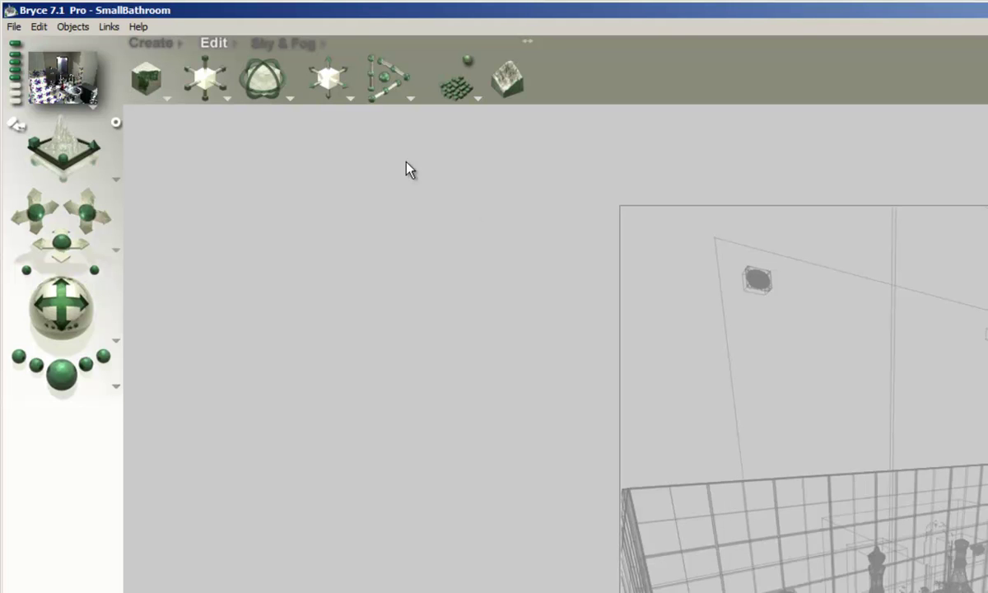
{"action": "left_click", "coordinate": [350, 99]}
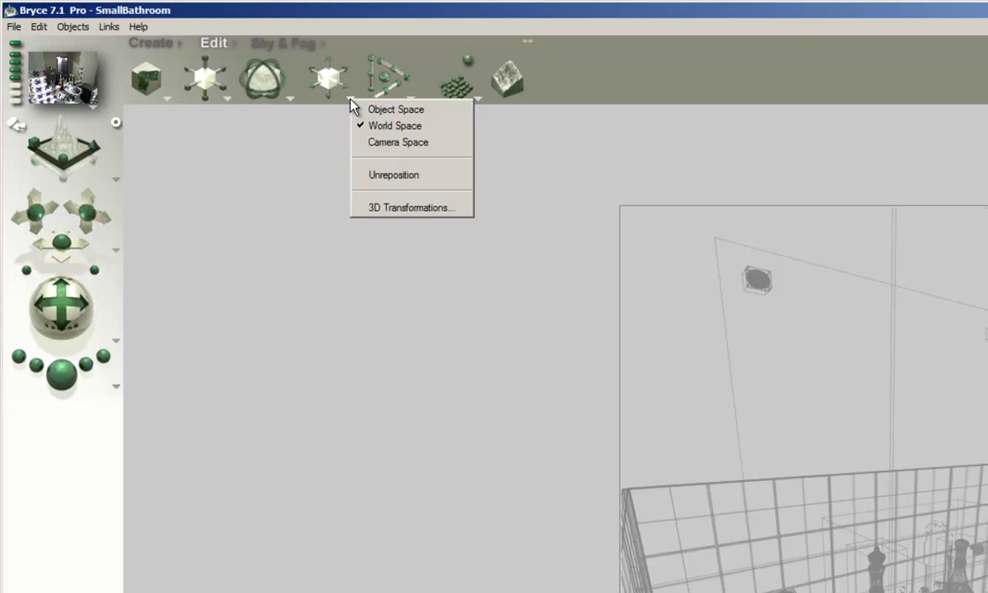
{"action": "left_click", "coordinate": [381, 209]}
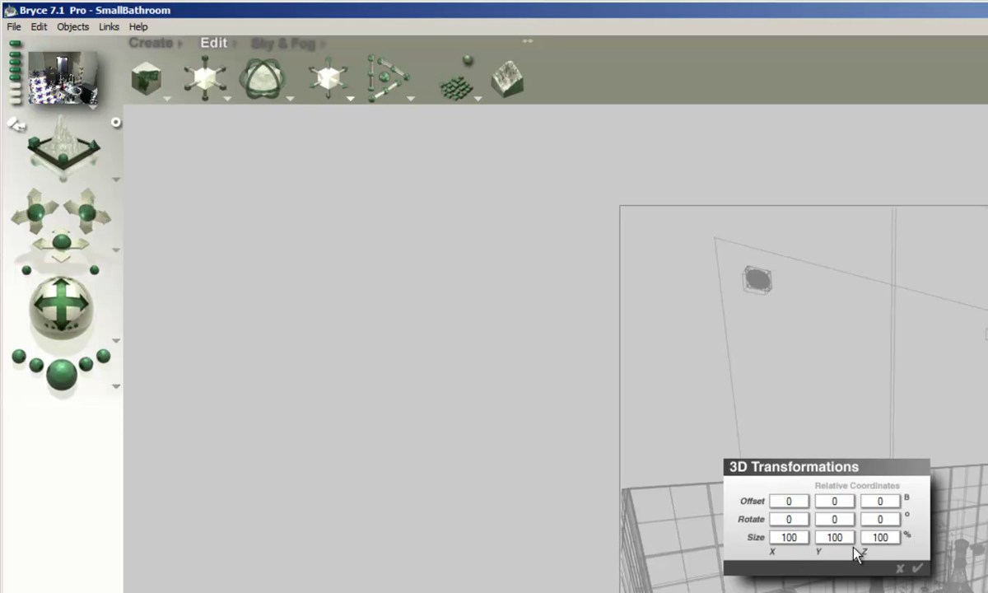
{"action": "left_click", "coordinate": [900, 567]}
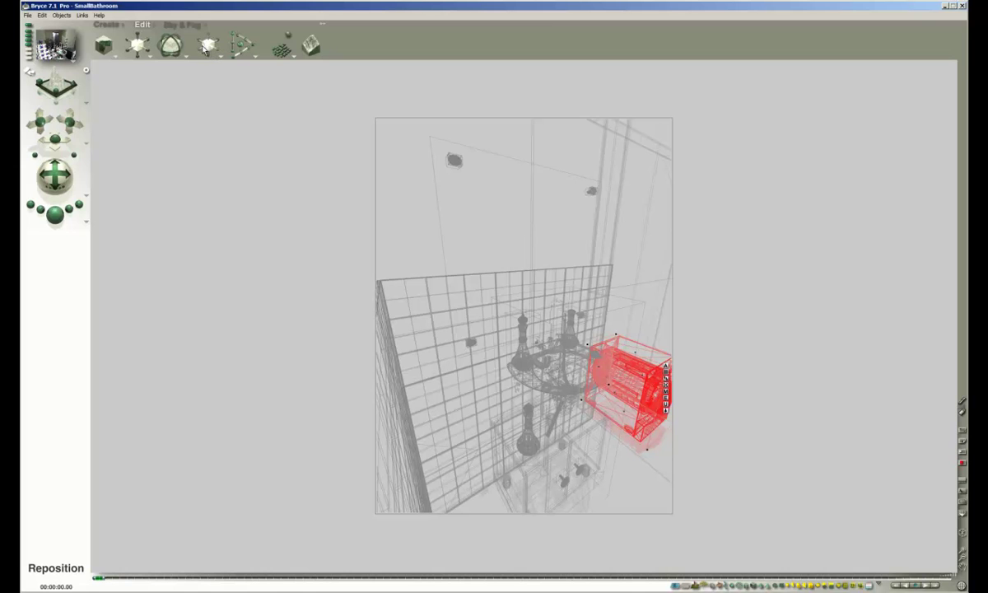
Step: Scale the Washer up with the Resize tool to 80%, 90% and 110% so it reaches in front of the sink cabinet
{"action": "mouse_move", "coordinate": [138, 50]}
{"action": "left_mouse_down"}
{"action": "mouse_move", "coordinate": [197, 46]}
{"action": "mouse_move", "coordinate": [170, 66]}
{"action": "mouse_move", "coordinate": [196, 155]}
{"action": "left_mouse_up"}
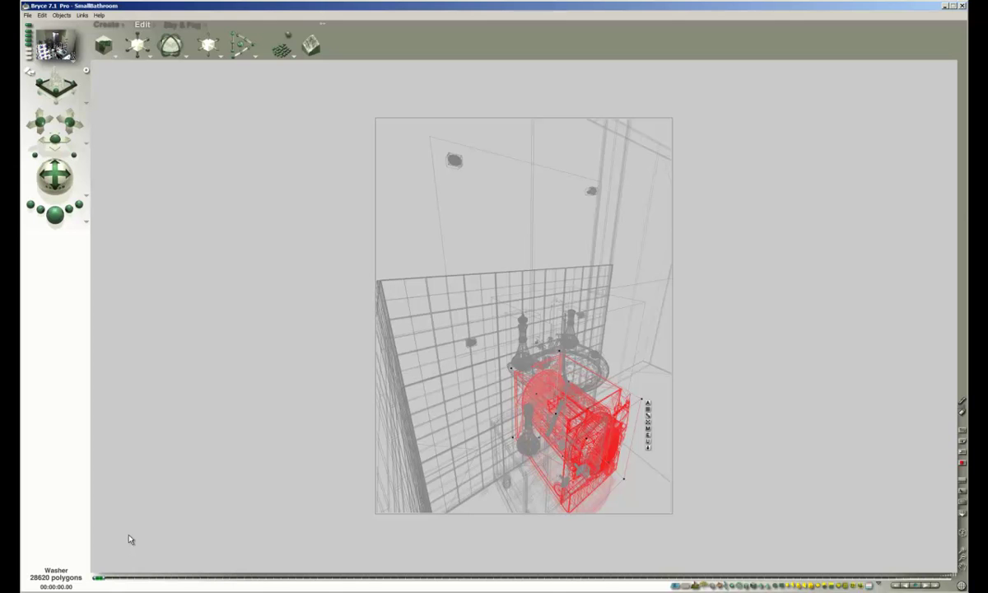
{"action": "key", "text": "alt+Tab"}
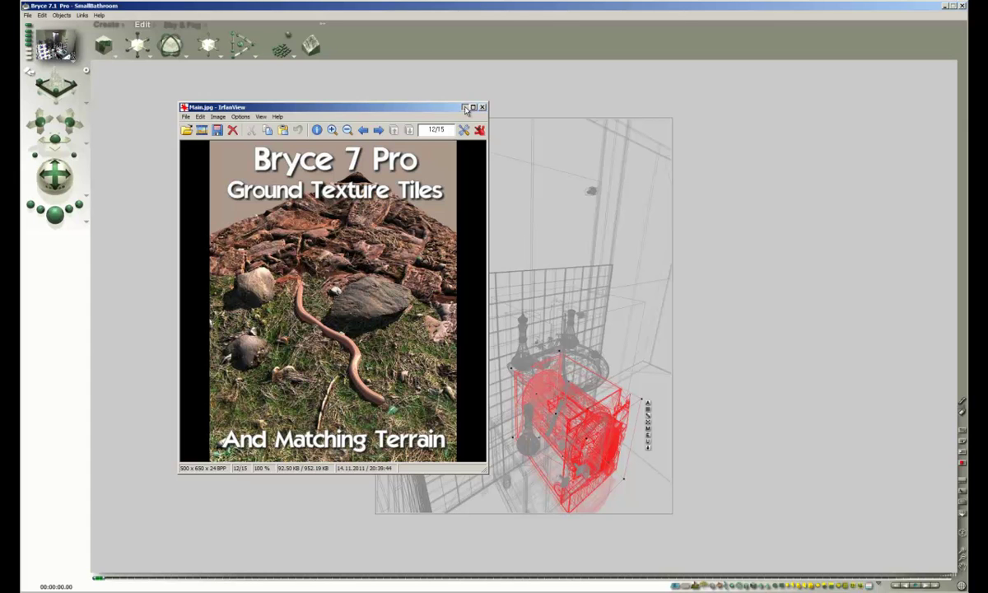
{"action": "left_click", "coordinate": [466, 108]}
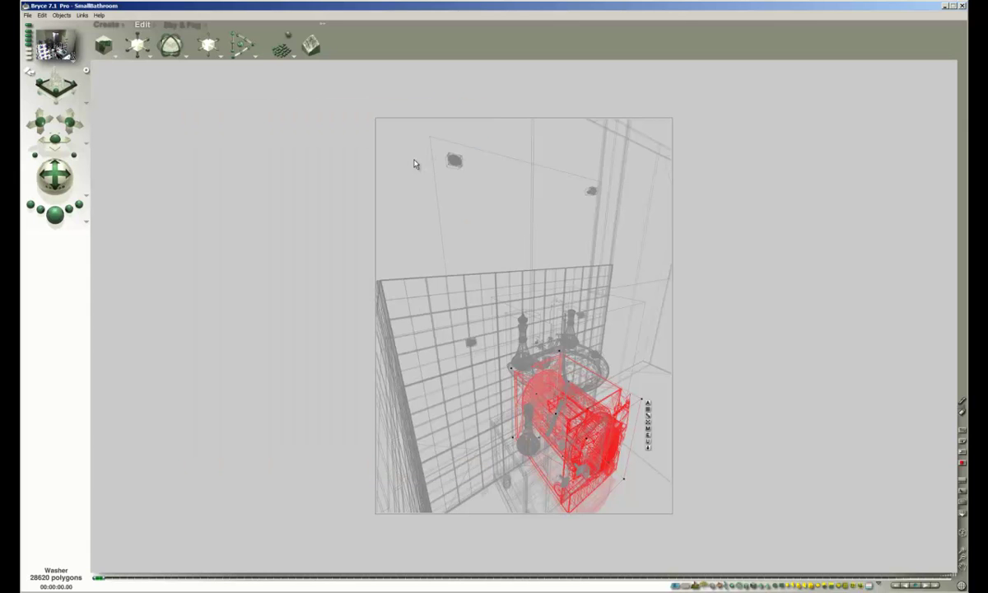